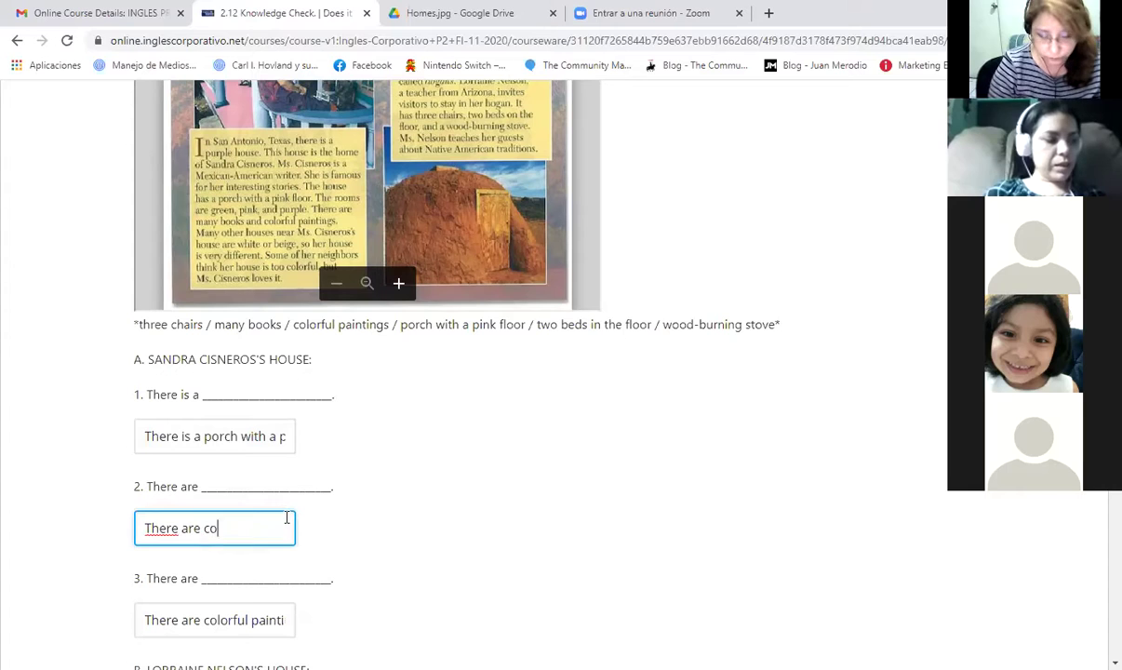
Complete section A's second answer as "There are colorful paintings" and change the third answer to "There are many books.".
text(paint)
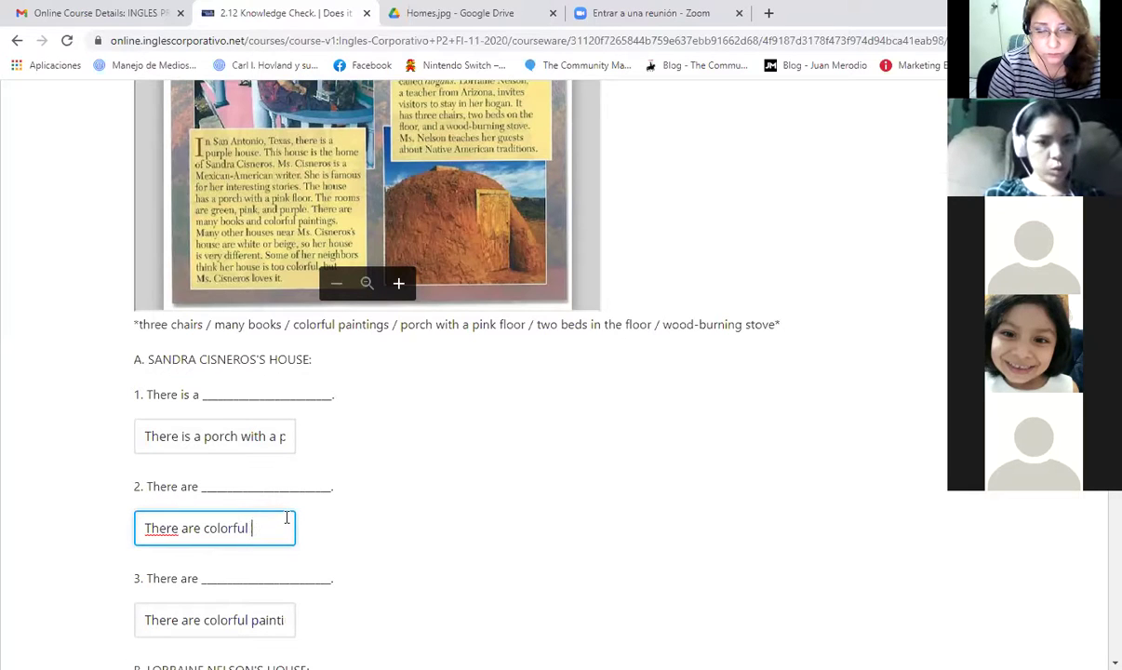
text(ings)
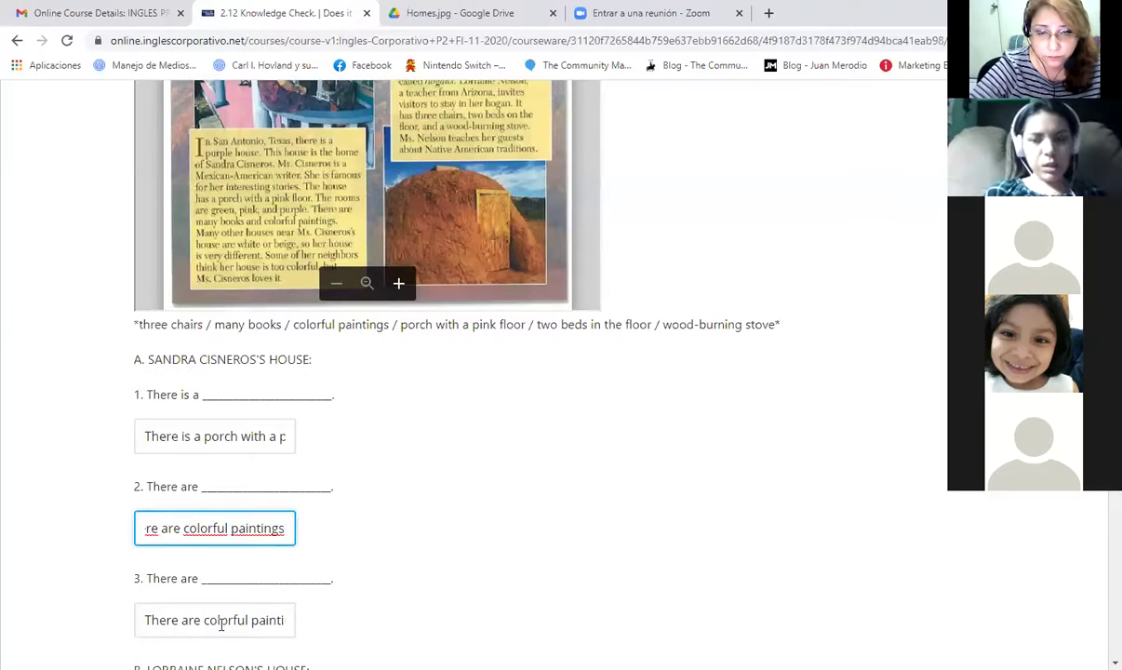
mouse_move(204, 621)
mouse_down()
mouse_move(265, 622)
mouse_move(310, 638)
mouse_up()
click(309, 638)
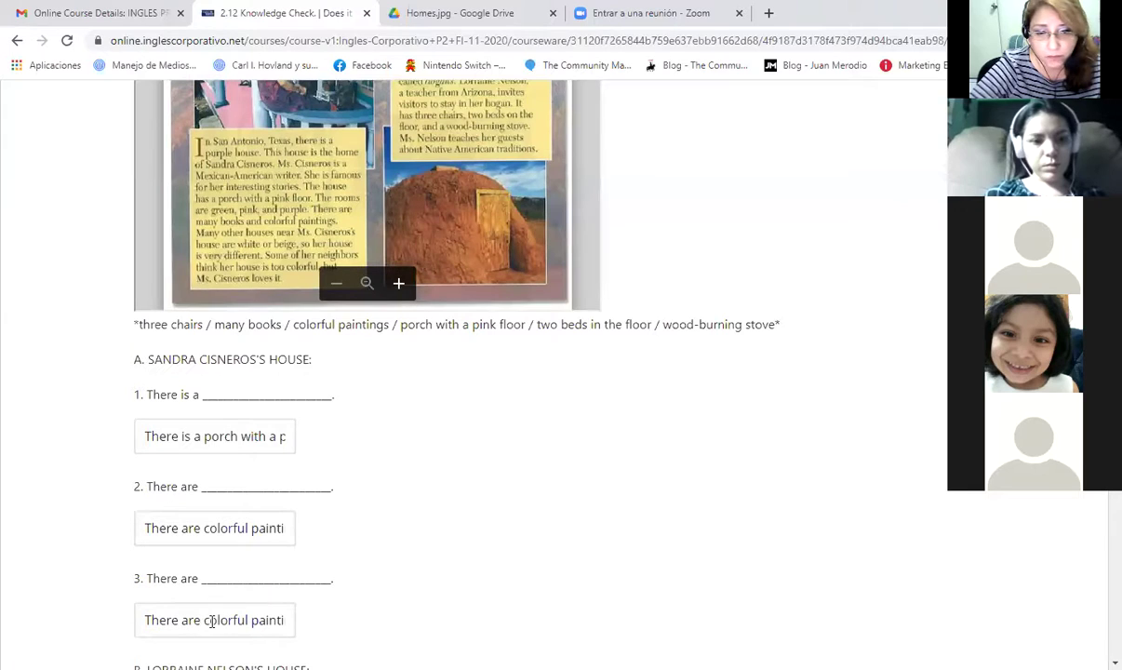
drag(204, 621, 294, 630)
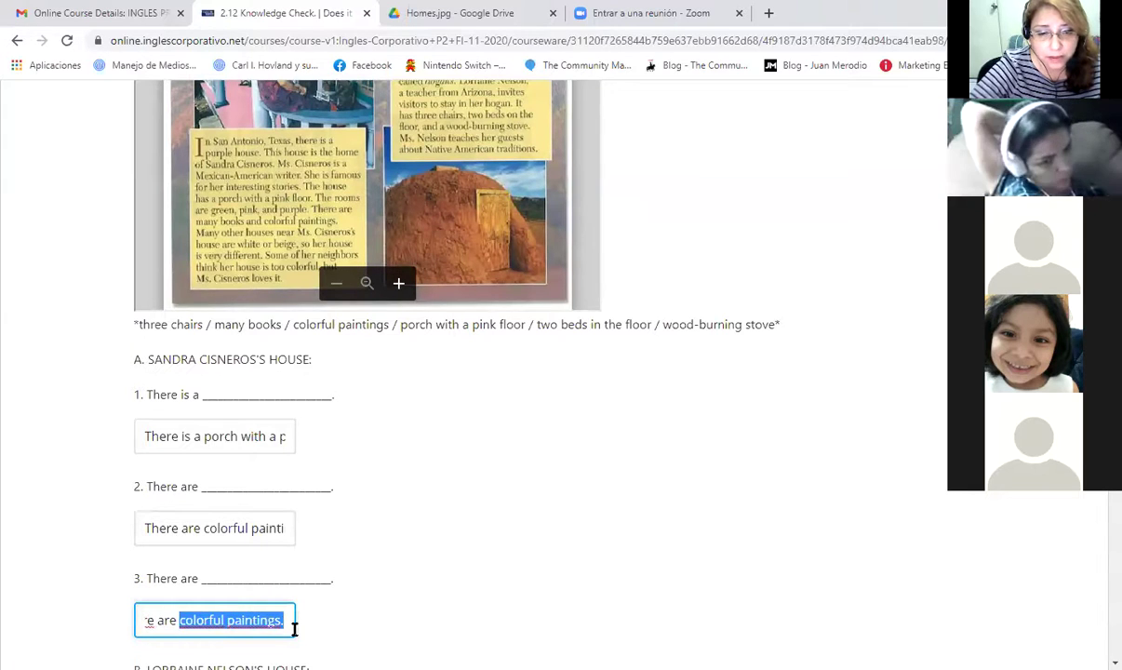
text(man)
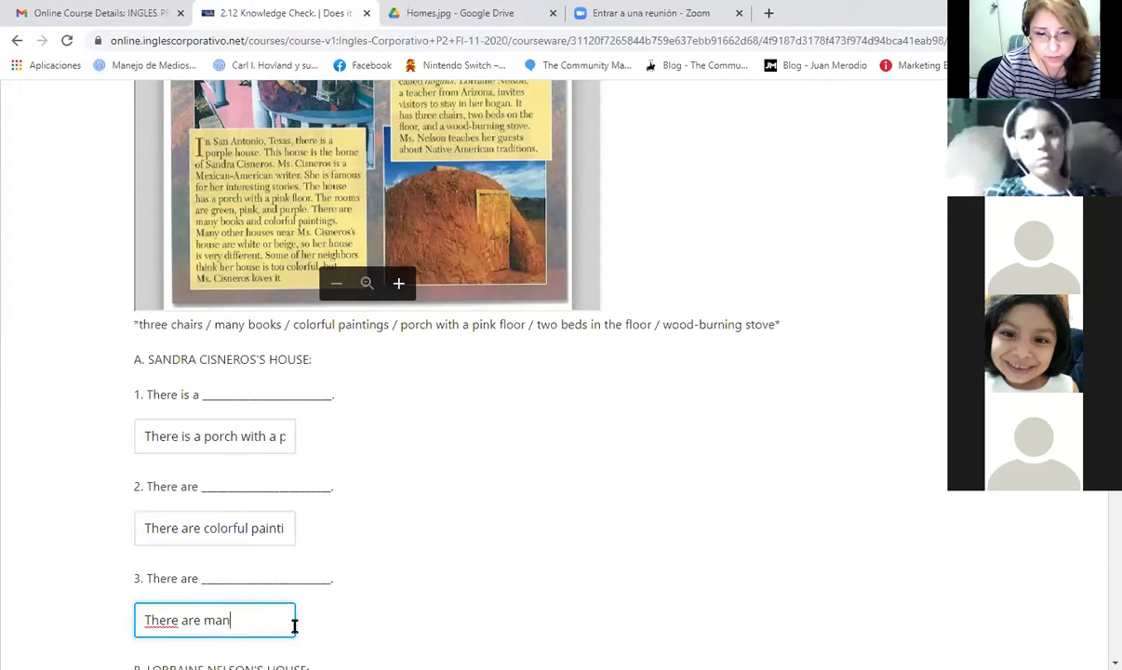
text(y)
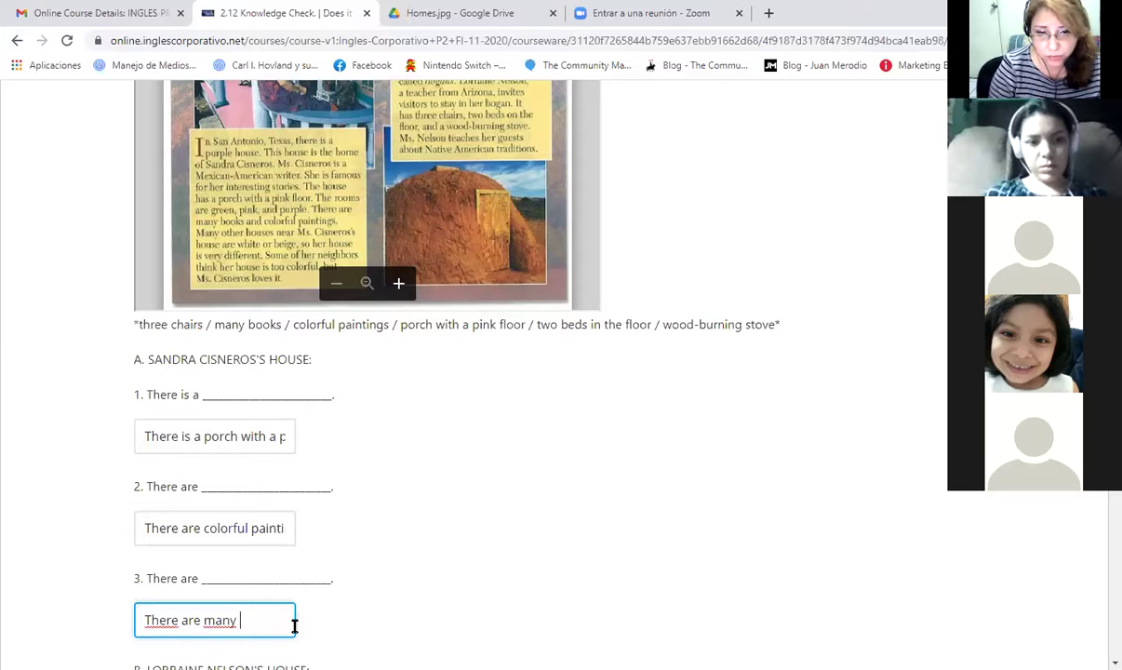
text( boo)
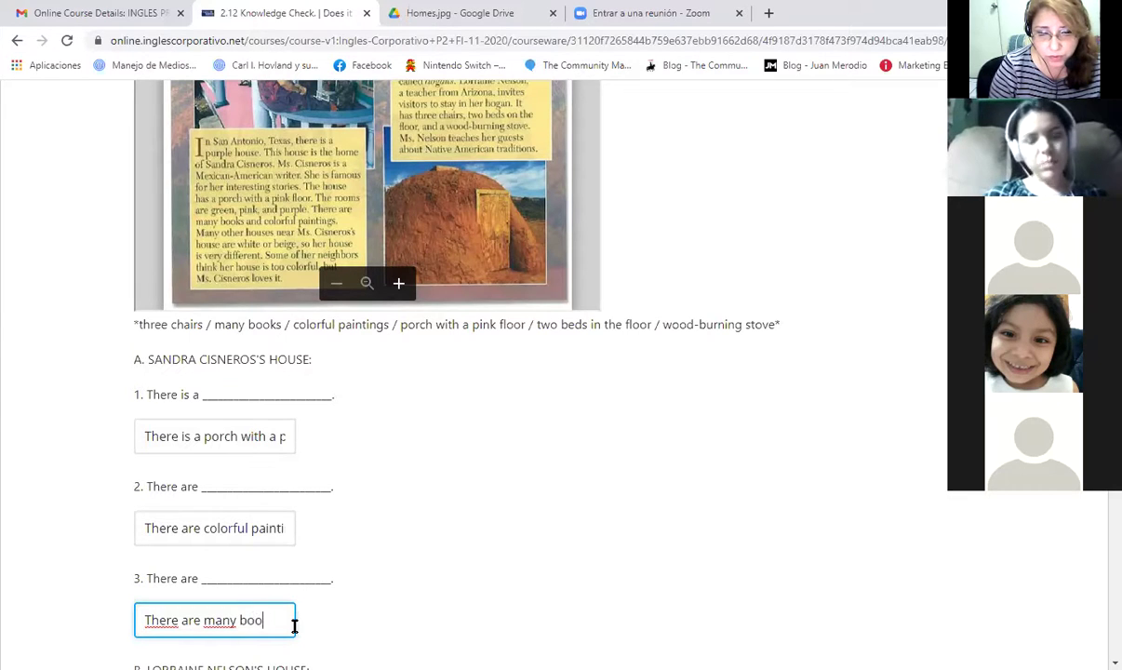
text(ks.)
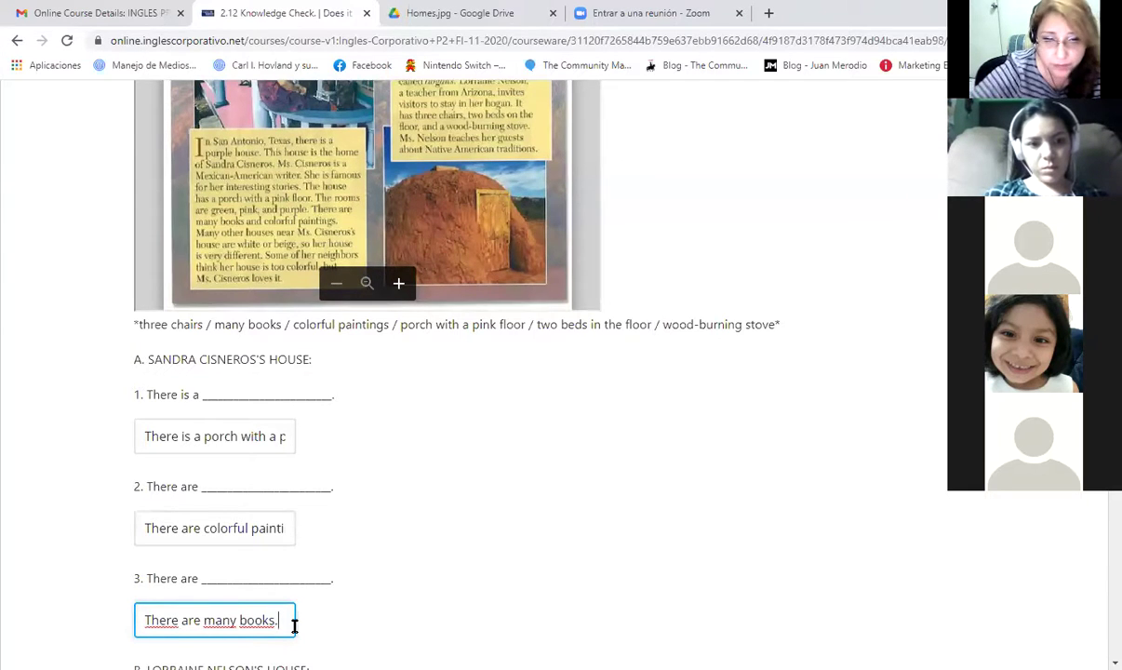
Consult the reading text and fill in section B's first answer with "There is a wood-burning stove.".
scroll(294, 626, down, 3)
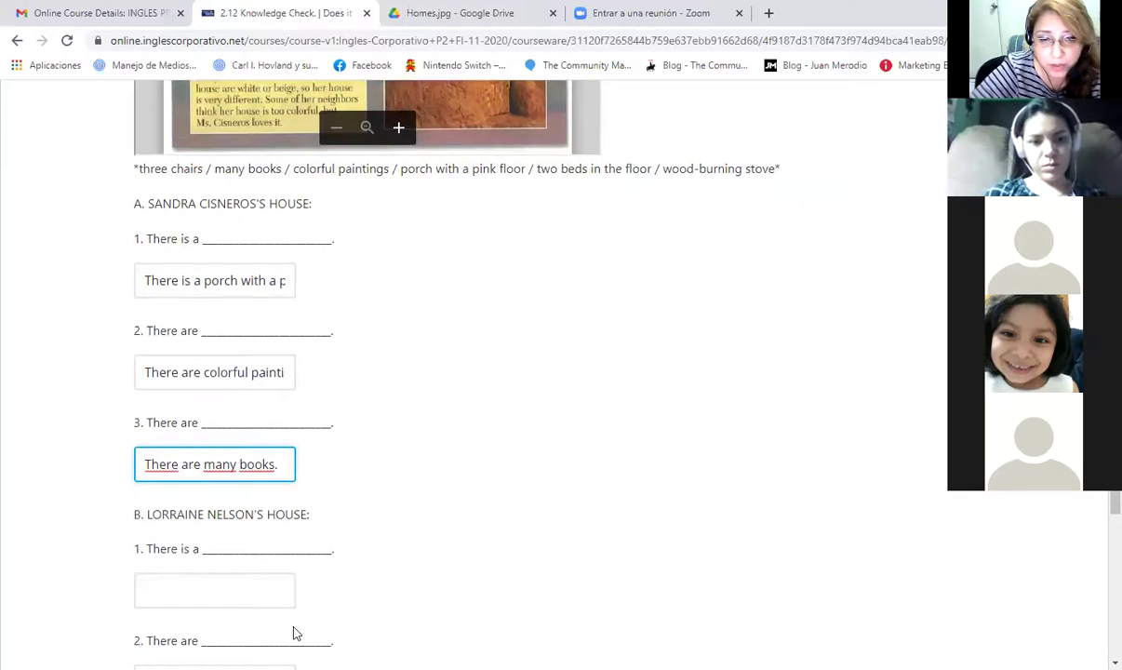
scroll(294, 633, up, 6)
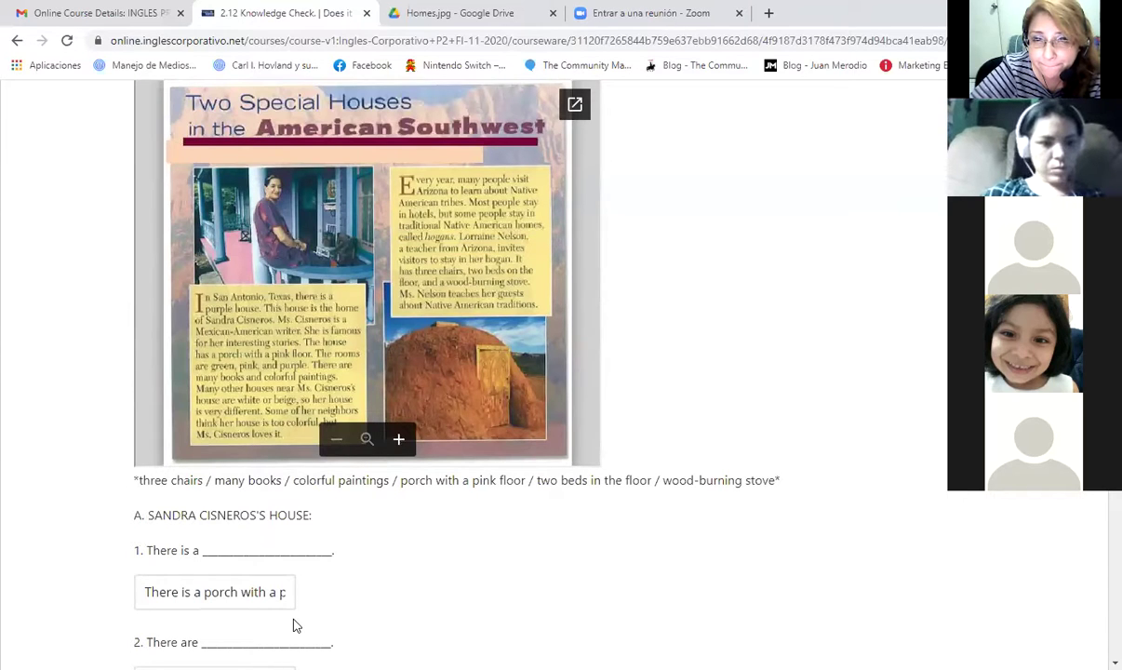
scroll(294, 625, down, 5)
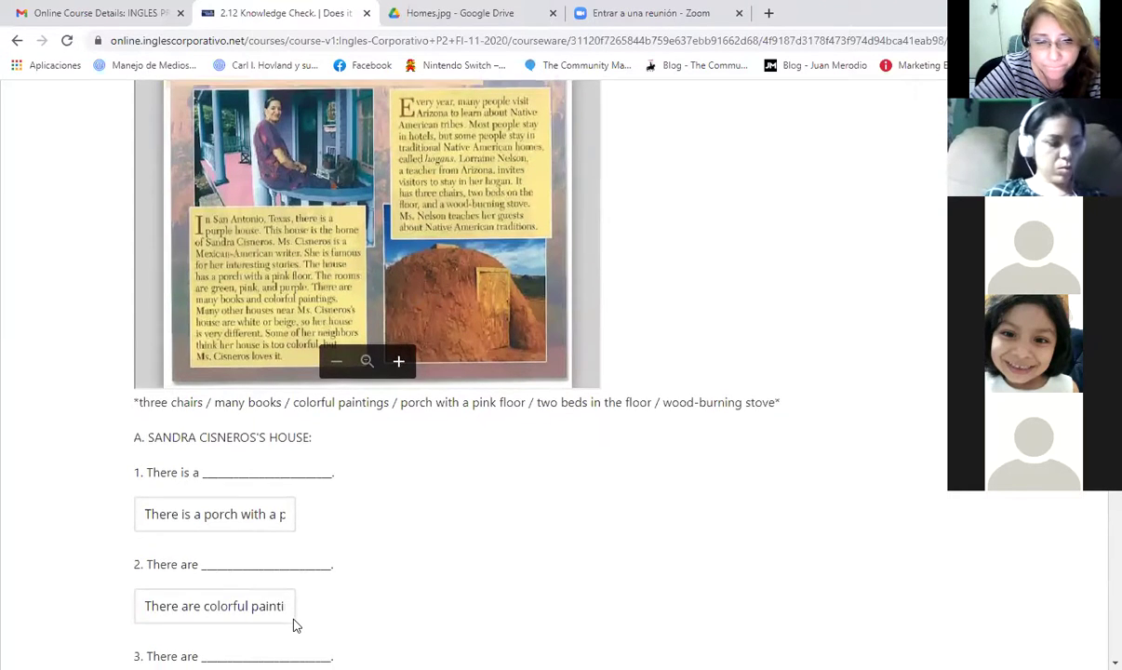
scroll(294, 622, up, 5)
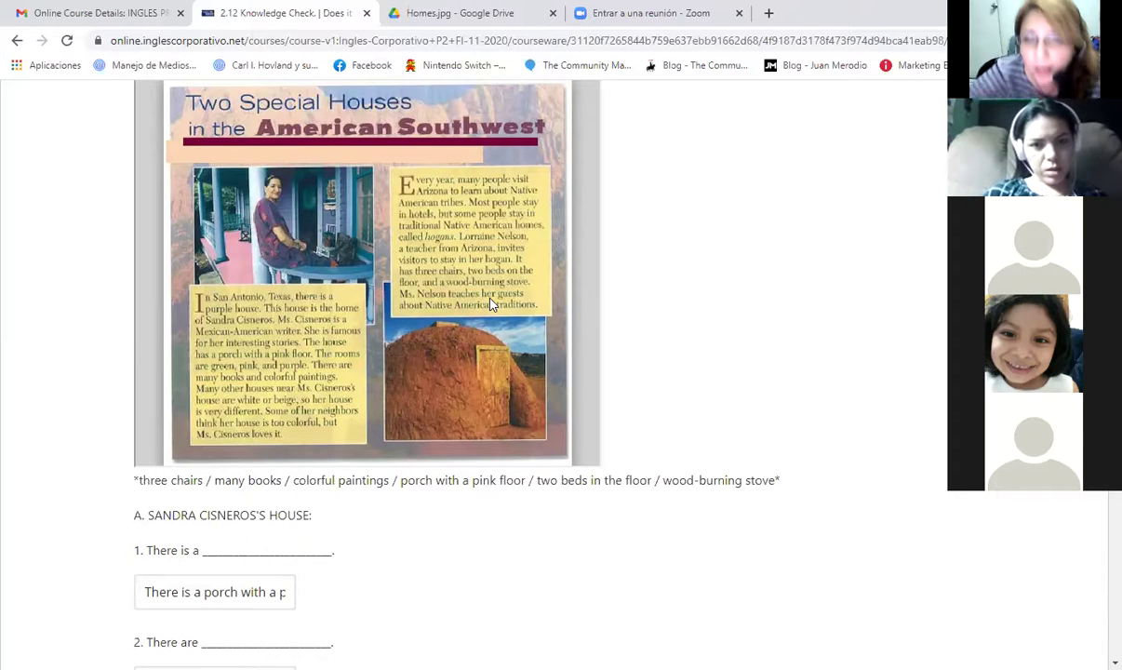
scroll(491, 303, down, 1)
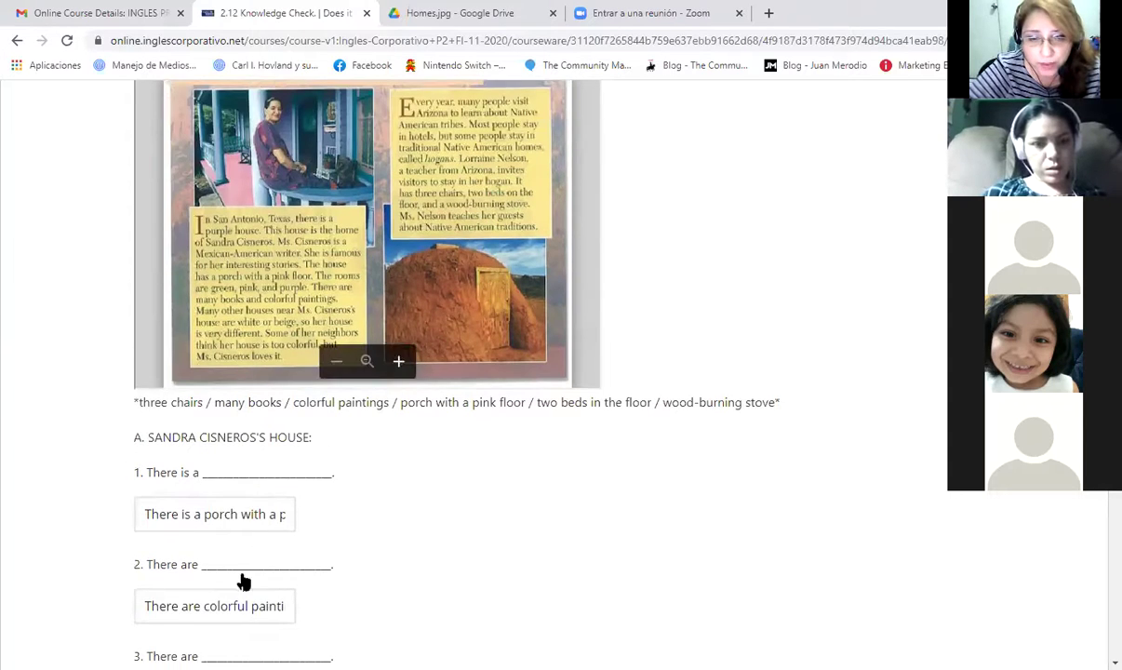
scroll(237, 595, down, 3)
scroll(234, 605, down, 2)
click(215, 514)
text(There is a wood-burnin)
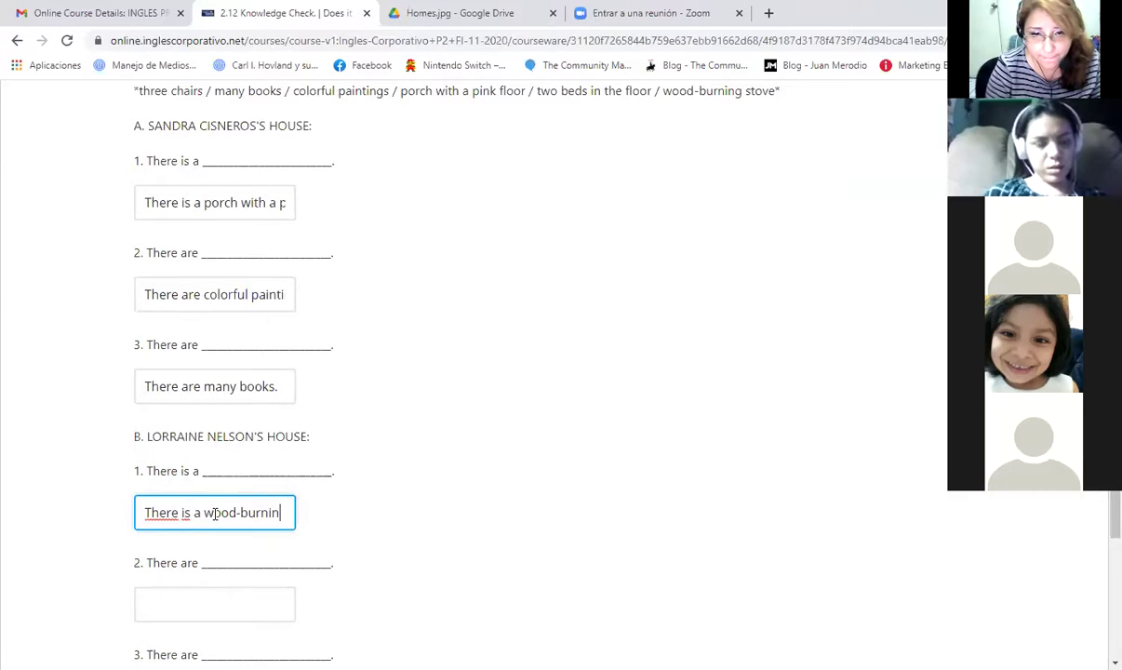
text(g stove)
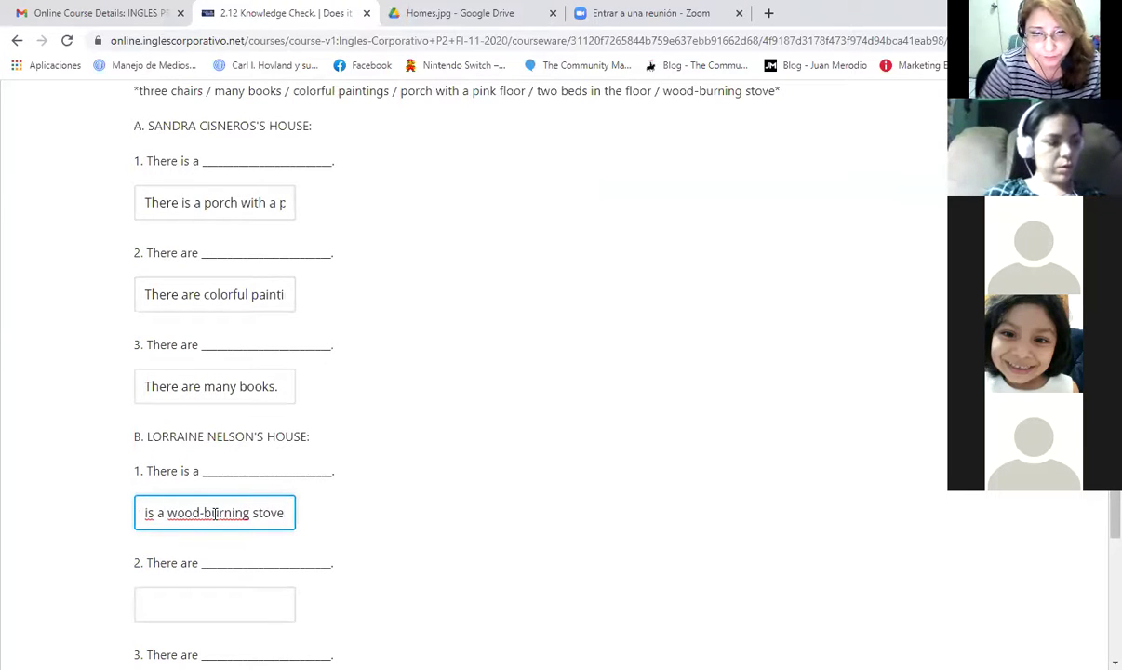
text(.)
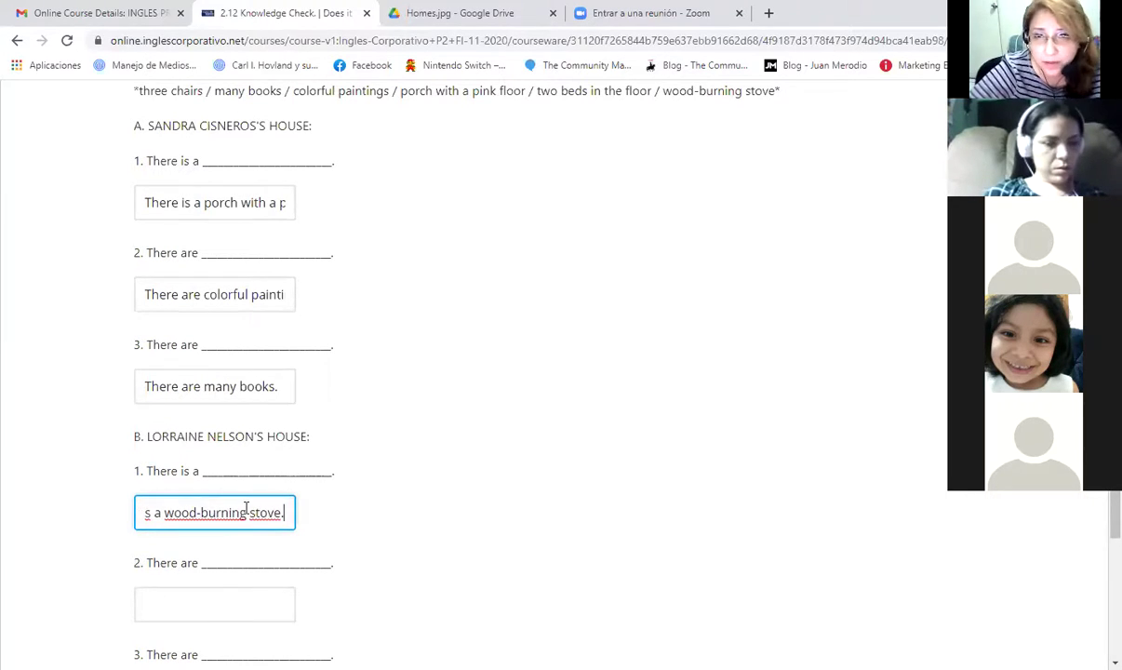
Fill in section B's second answer with "There are three chairs.".
scroll(200, 572, down, 1)
click(187, 528)
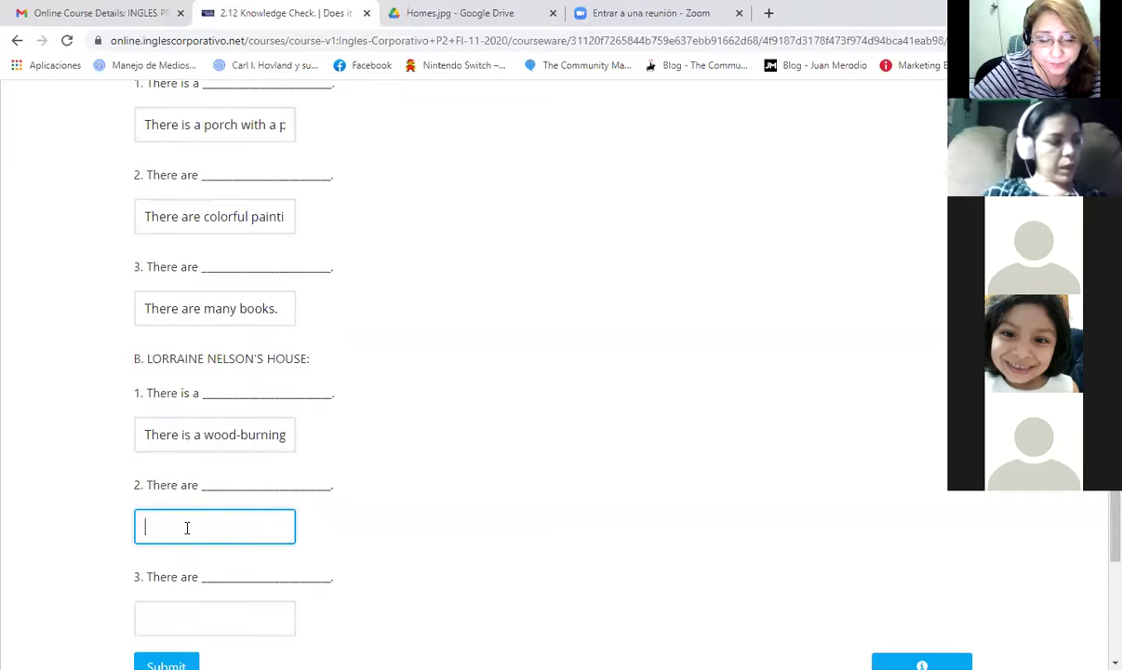
text(tghe)
key(BackSpace)
key(BackSpace)
key(BackSpace)
text(The)
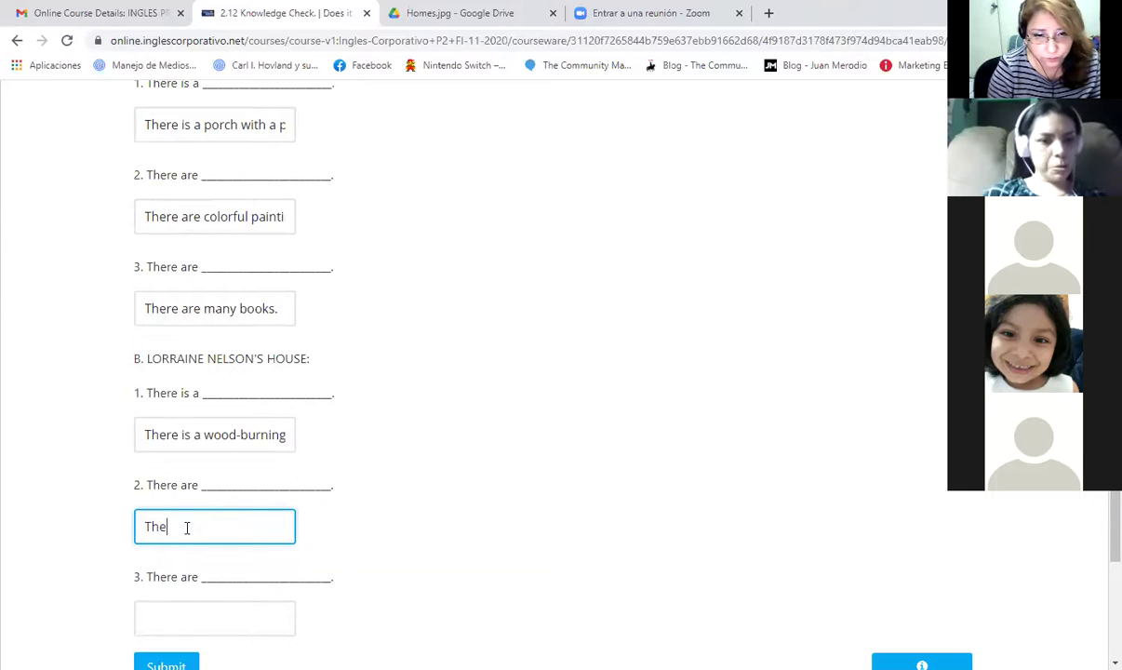
text(re ar)
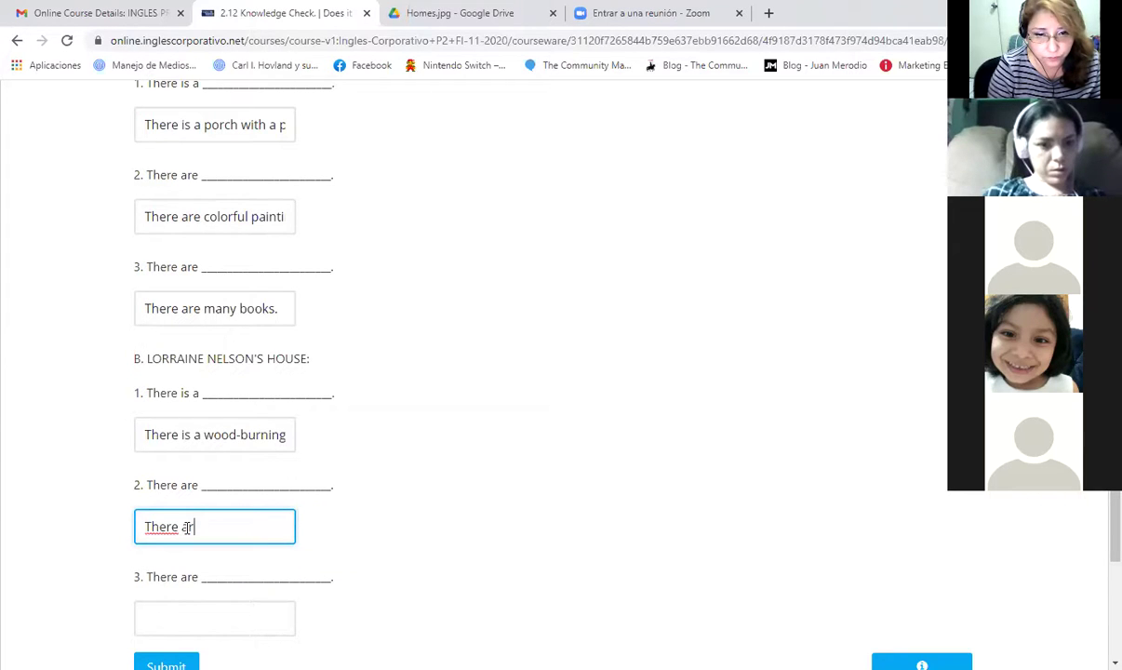
text(e th)
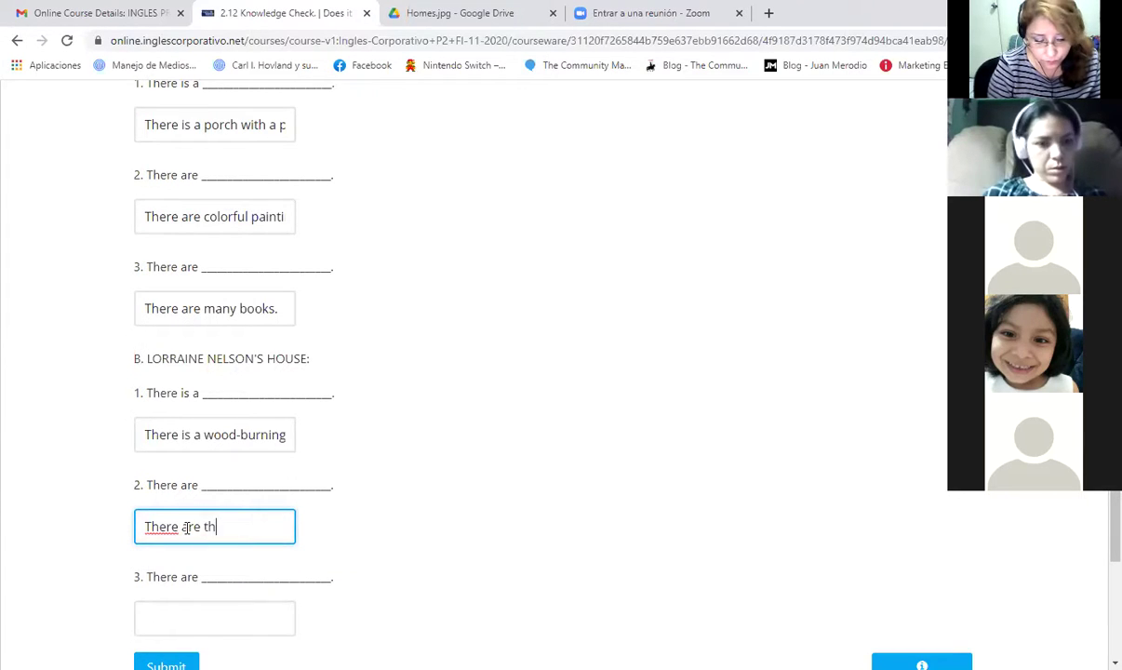
text(ree chairs.)
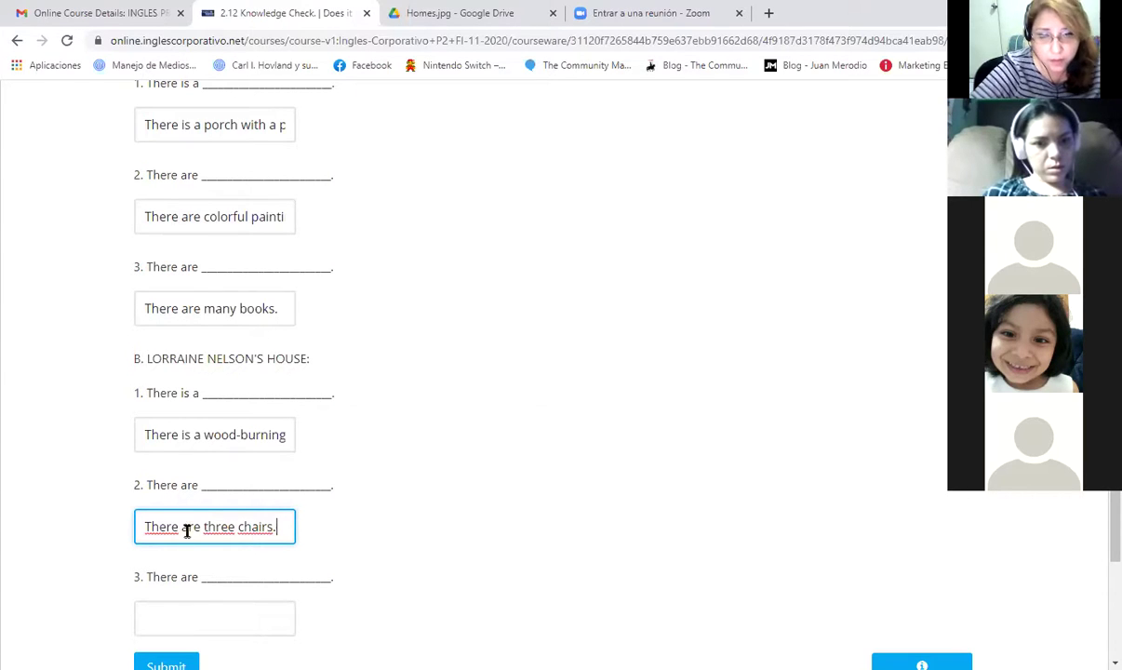
Recheck the reading text and fill in section B's third answer with "There are two beds.".
scroll(187, 530, down, 1)
click(187, 539)
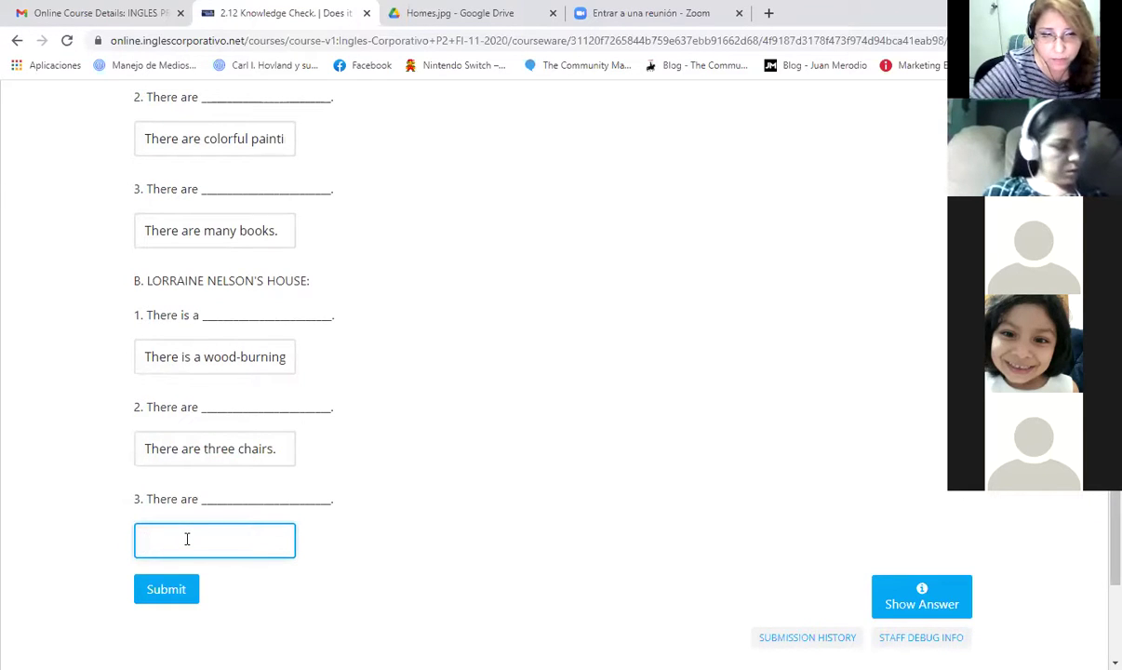
scroll(205, 507, up, 9)
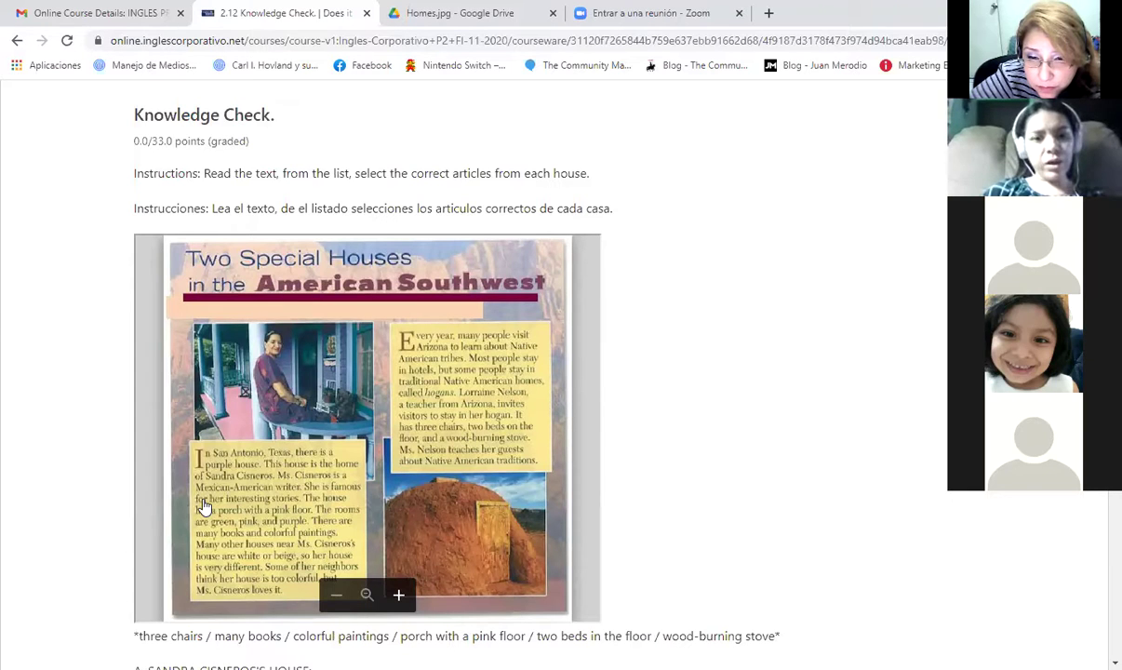
scroll(200, 521, down, 8)
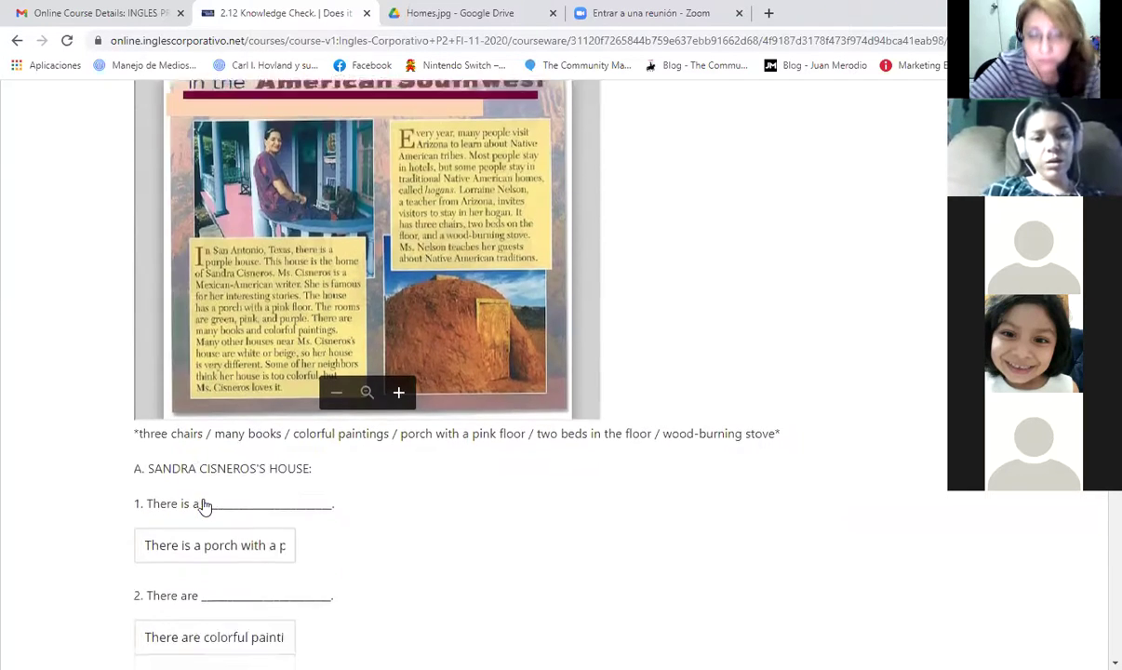
click(194, 595)
scroll(195, 590, down, 2)
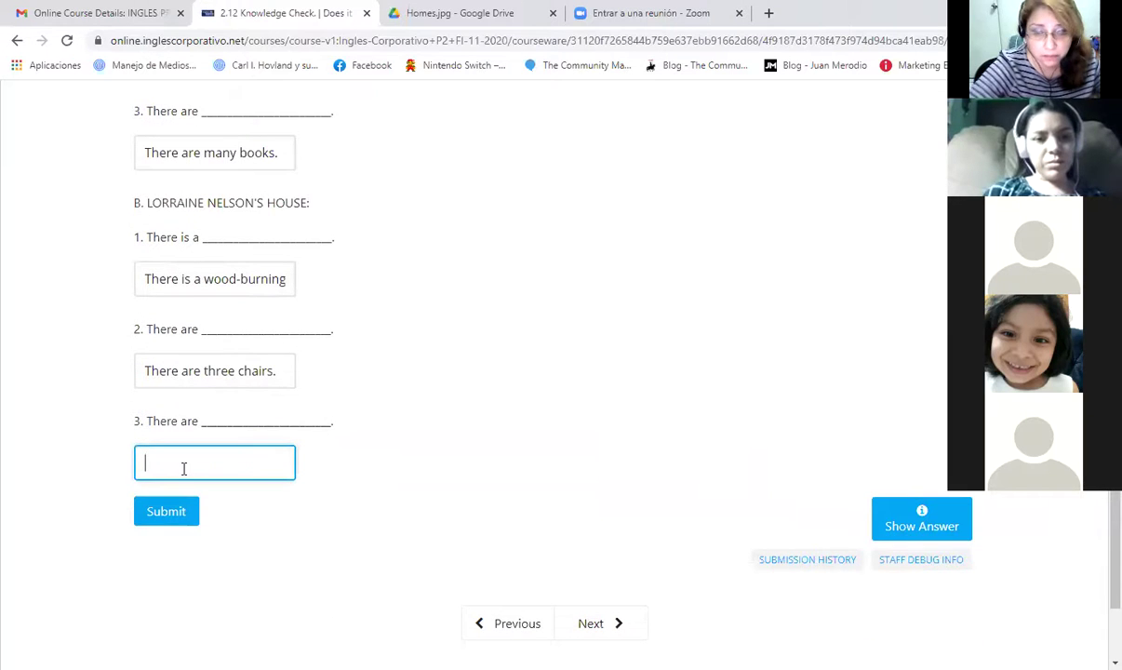
text(There)
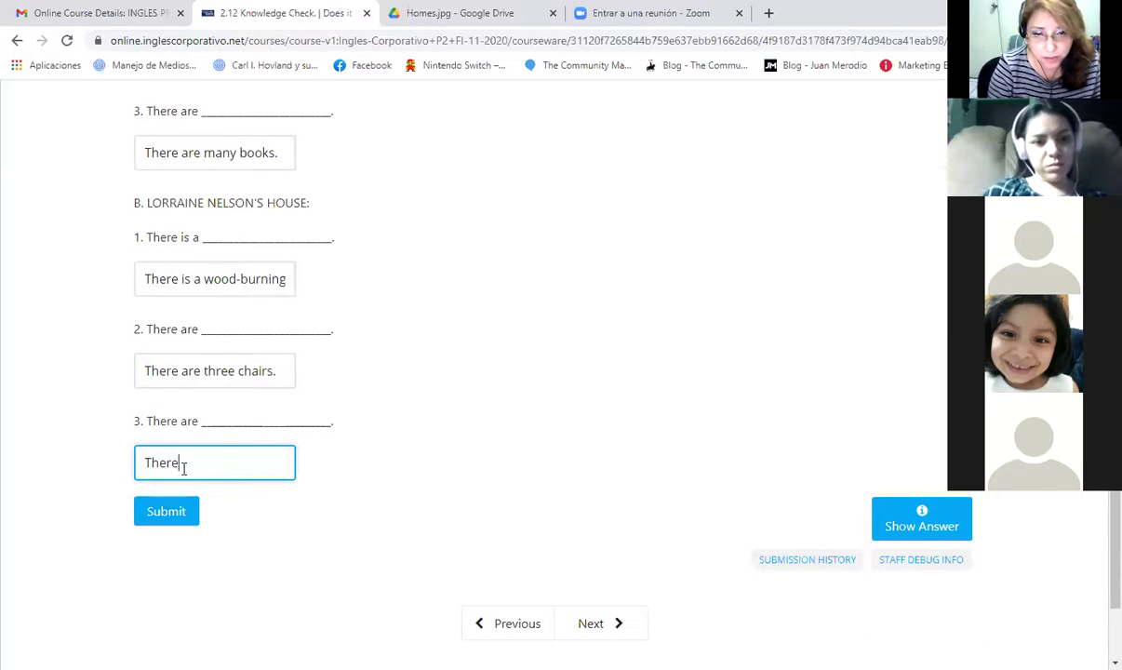
text( are t)
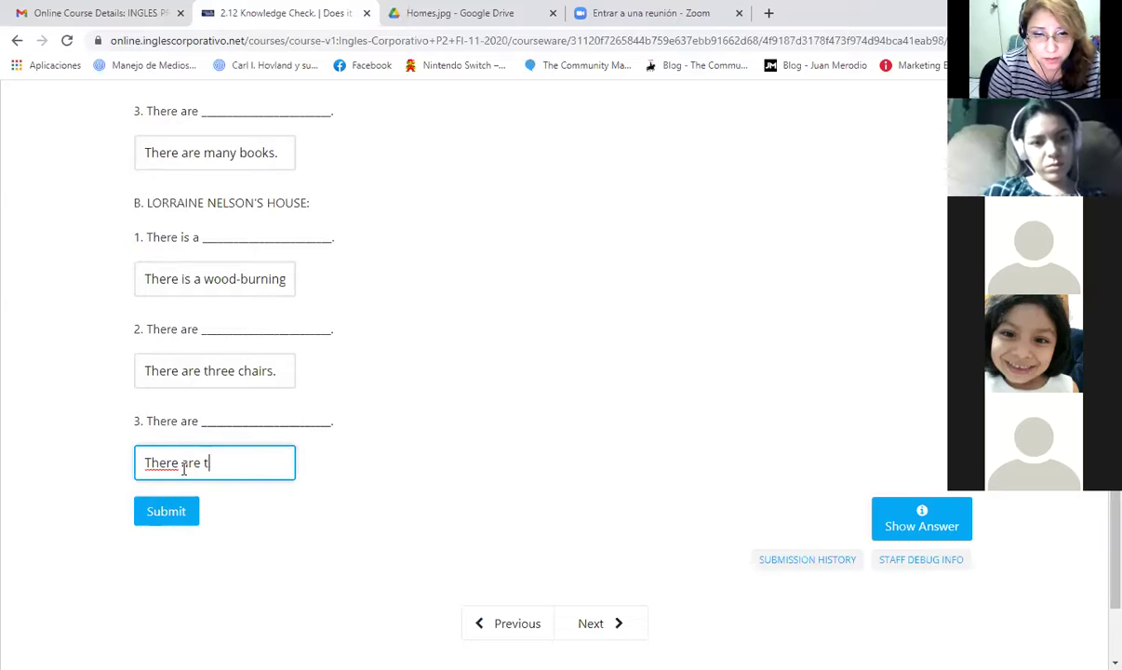
text(wo be)
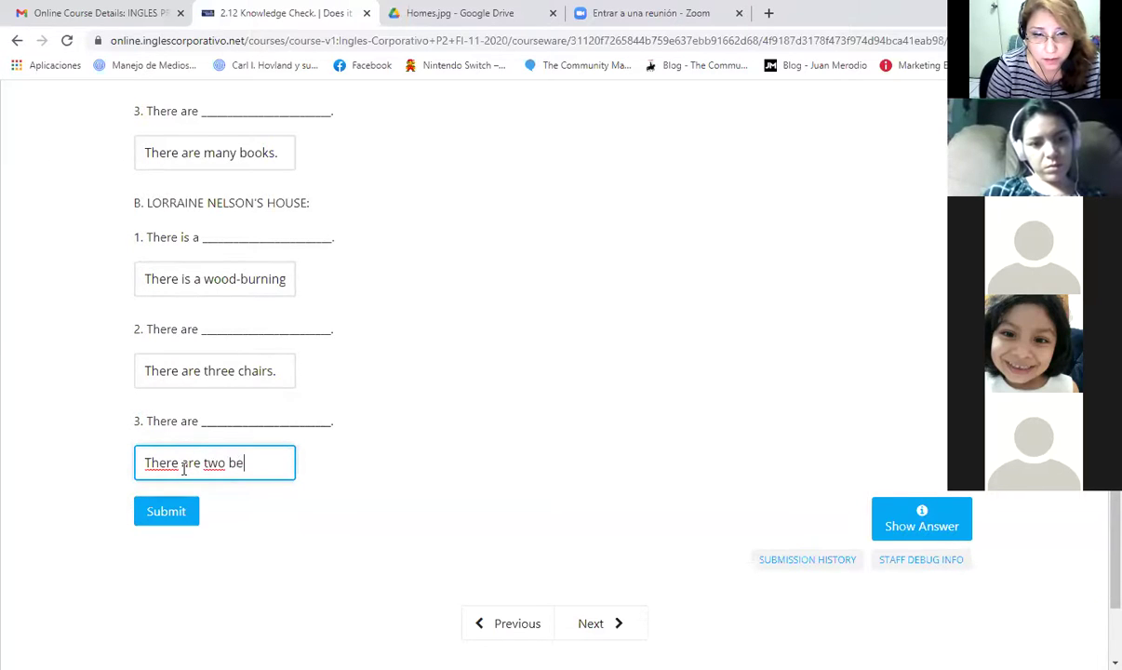
text(ds.)
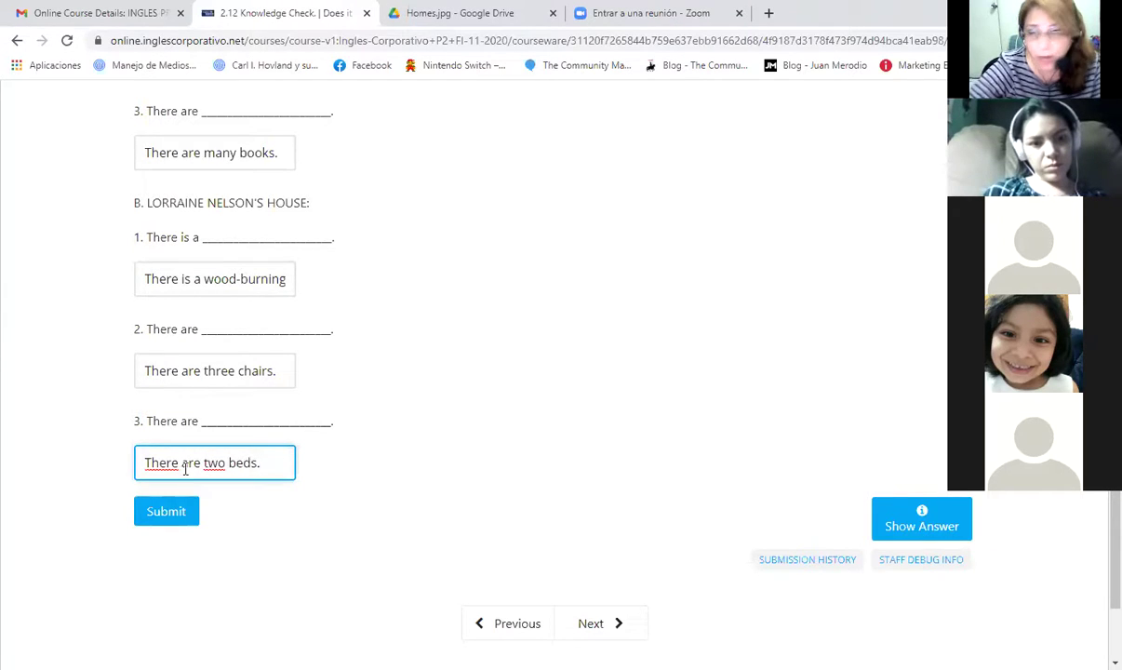
Submit the Knowledge Check answers and review how the section A responses are graded.
click(154, 523)
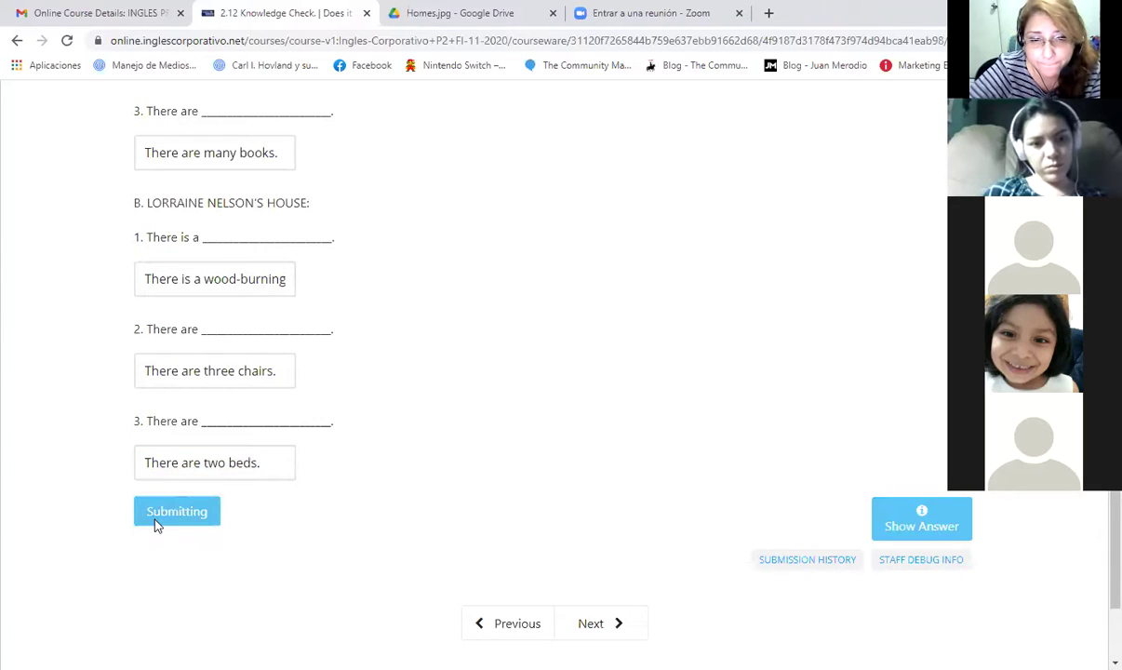
scroll(268, 525, up, 1)
scroll(267, 523, up, 6)
scroll(242, 526, down, 2)
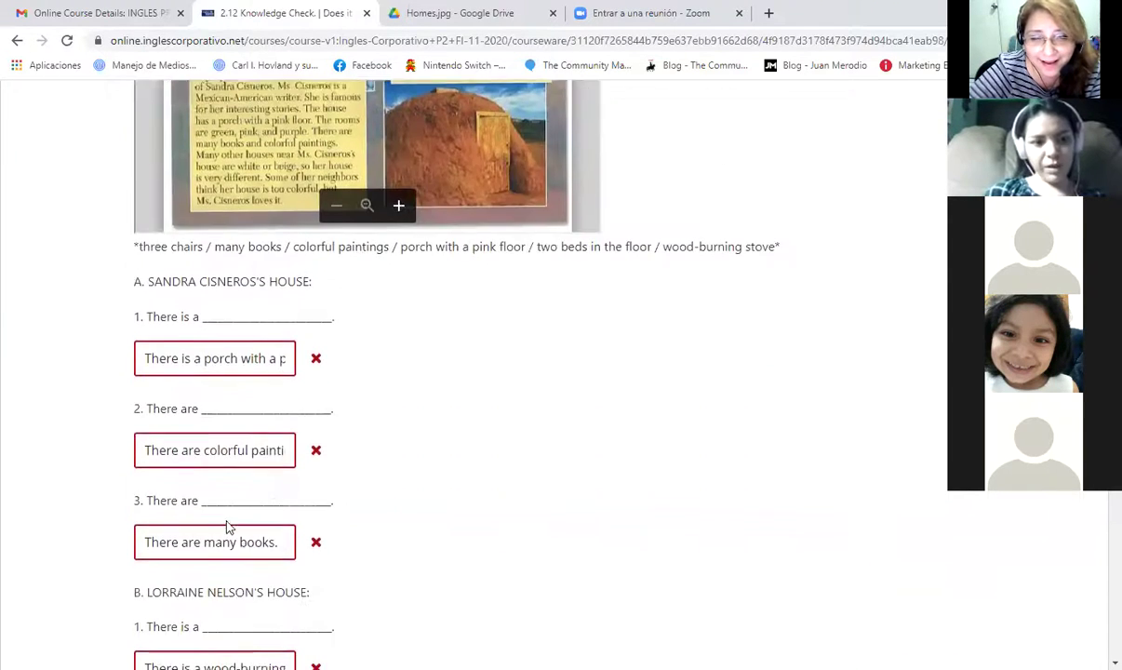
Remove the opening "There is a" from section A's first answer so it reads "porch with a pink floor.".
drag(196, 359, 112, 370)
key(Delete)
key(Delete)
key(Delete)
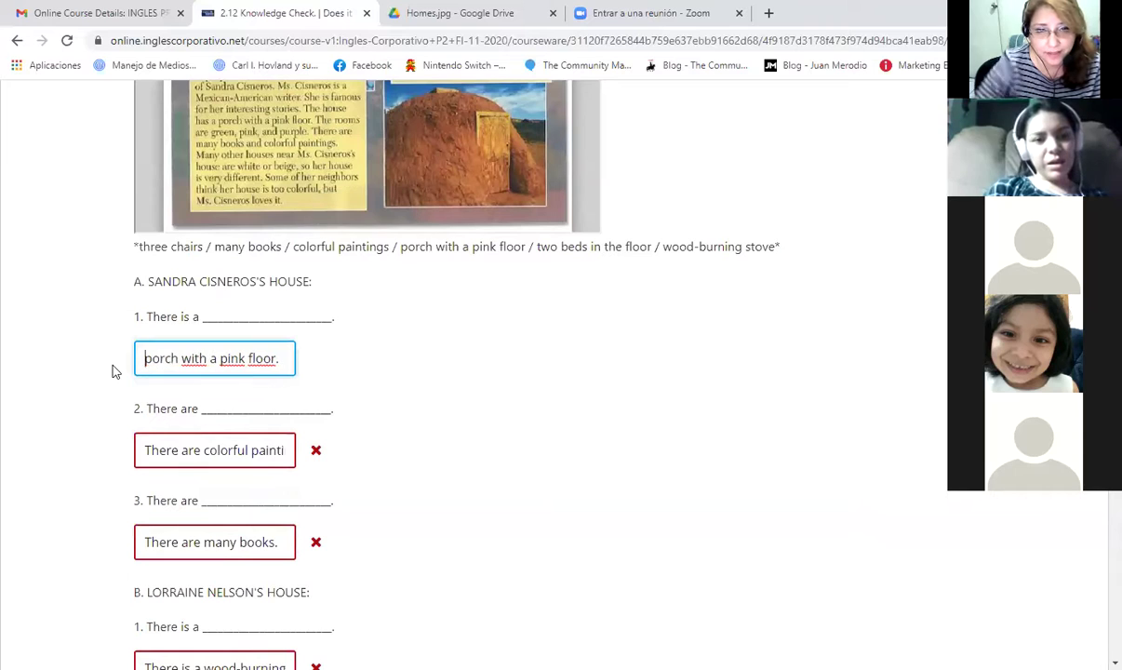
Remove "There are" from section A's second and third answers, leaving "colorful paintings" and "many books.".
drag(204, 450, 110, 483)
key(Delete)
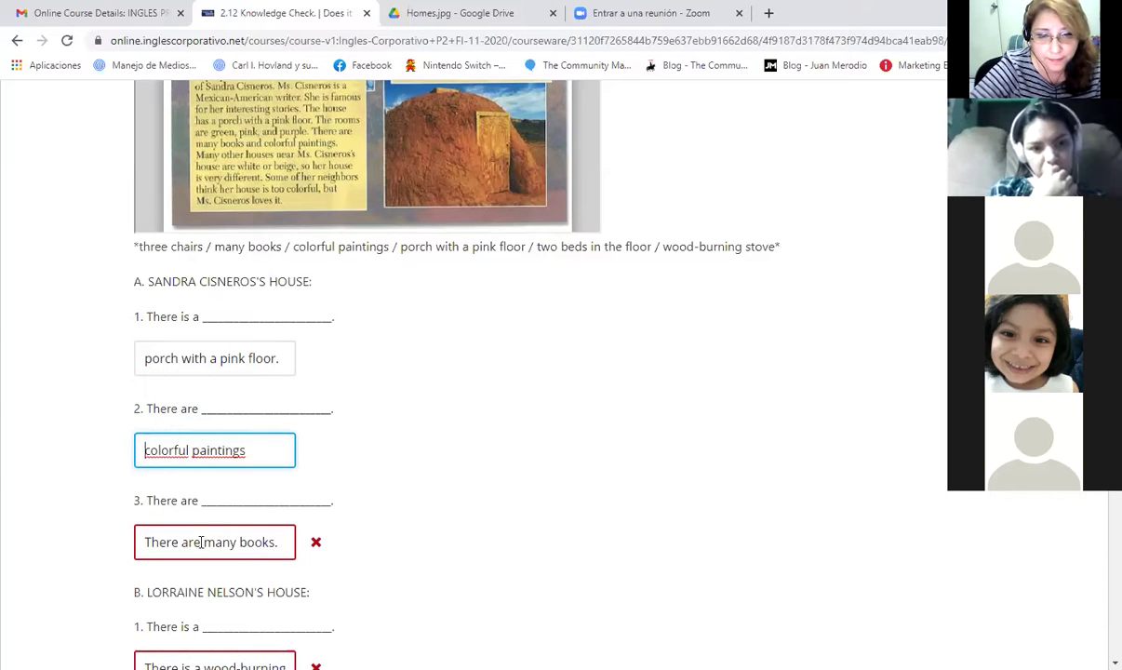
drag(198, 540, 93, 560)
key(Delete)
key(Delete)
Remove the opening "There is" from section B's first answer, leaving "a wood-burning stove.".
scroll(37, 535, down, 3)
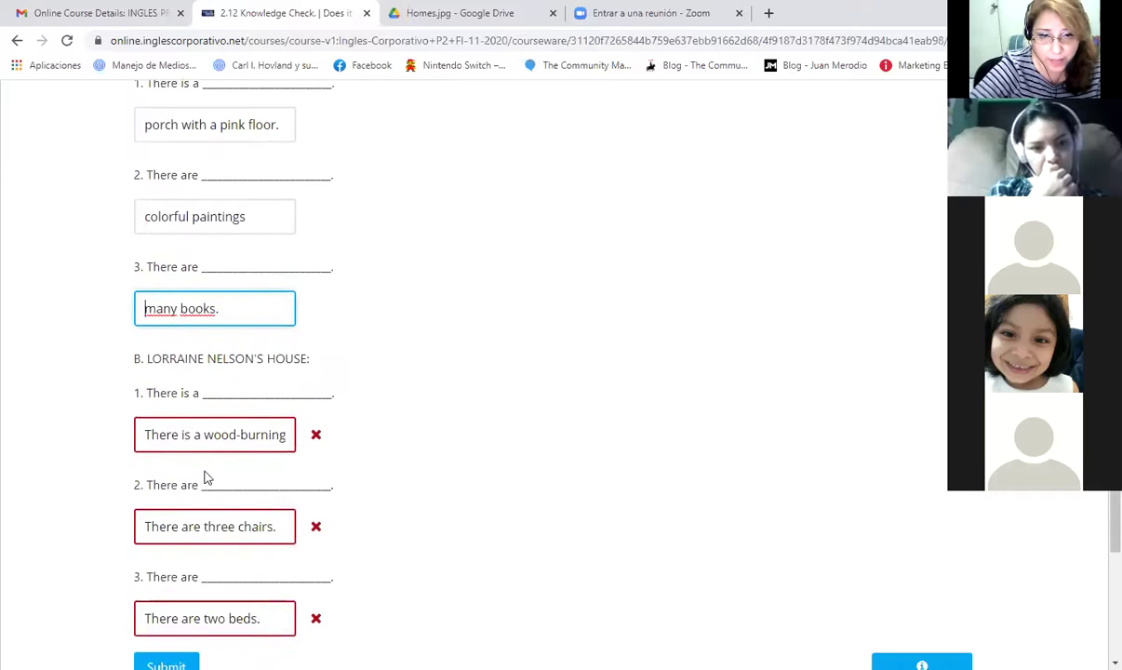
click(190, 434)
drag(190, 434, 126, 451)
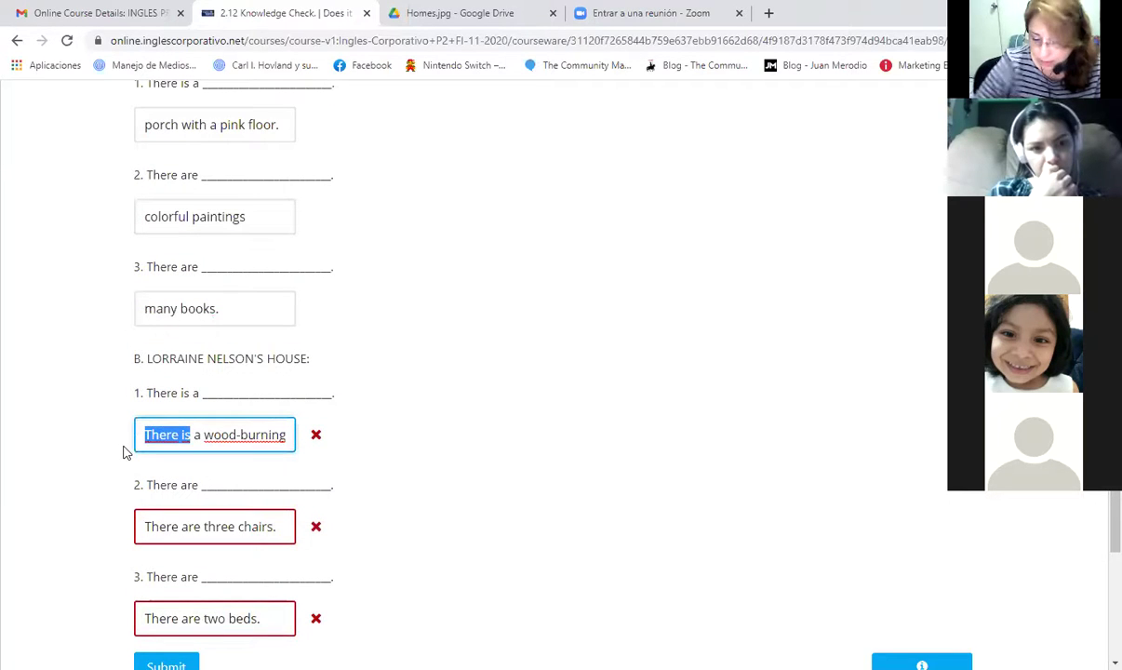
key(Delete)
key(Delete)
Remove "There are" from section B's second and third answers, leaving "three chairs." and "two beds.".
scroll(186, 460, down, 1)
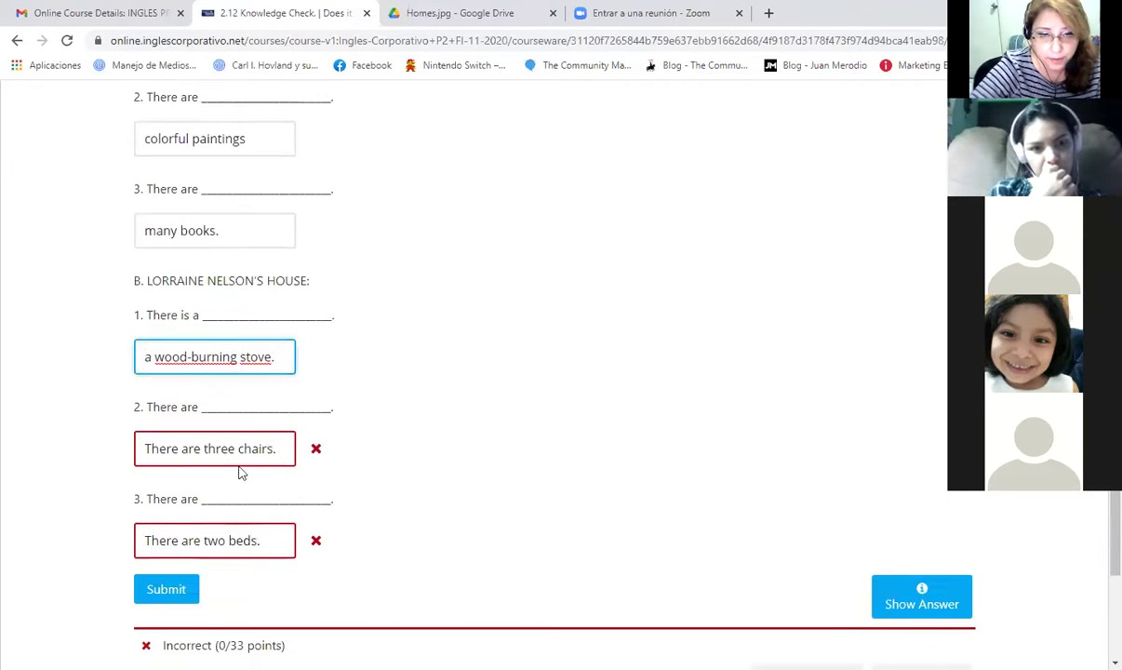
click(201, 448)
drag(201, 449, 67, 446)
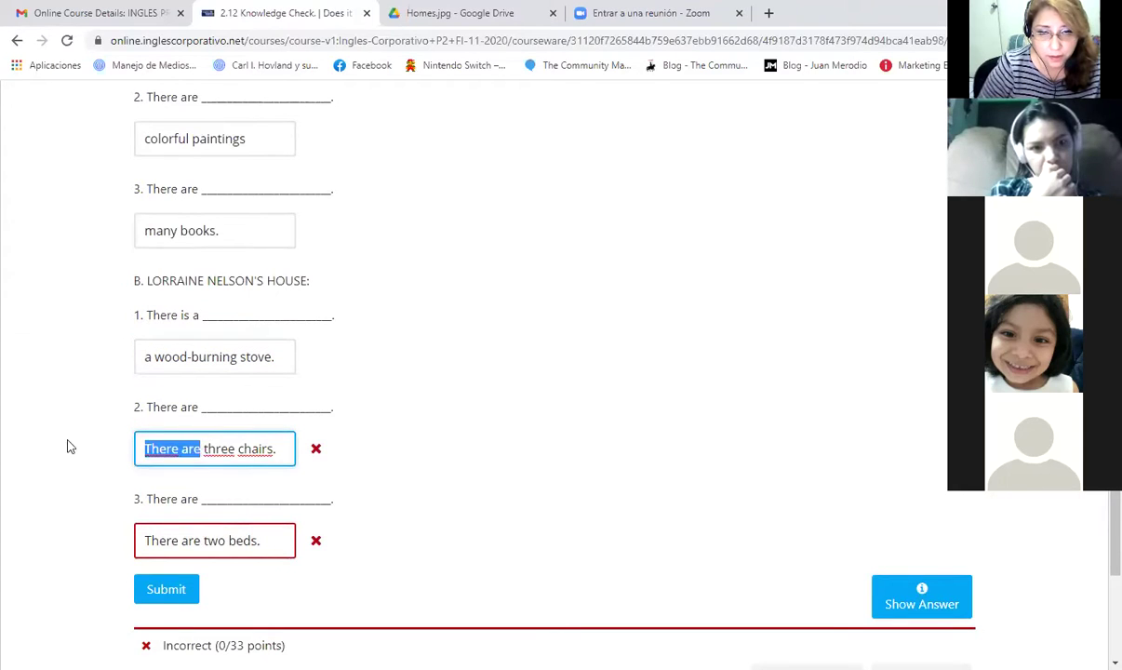
key(Delete)
key(Delete)
click(203, 541)
drag(203, 541, 117, 551)
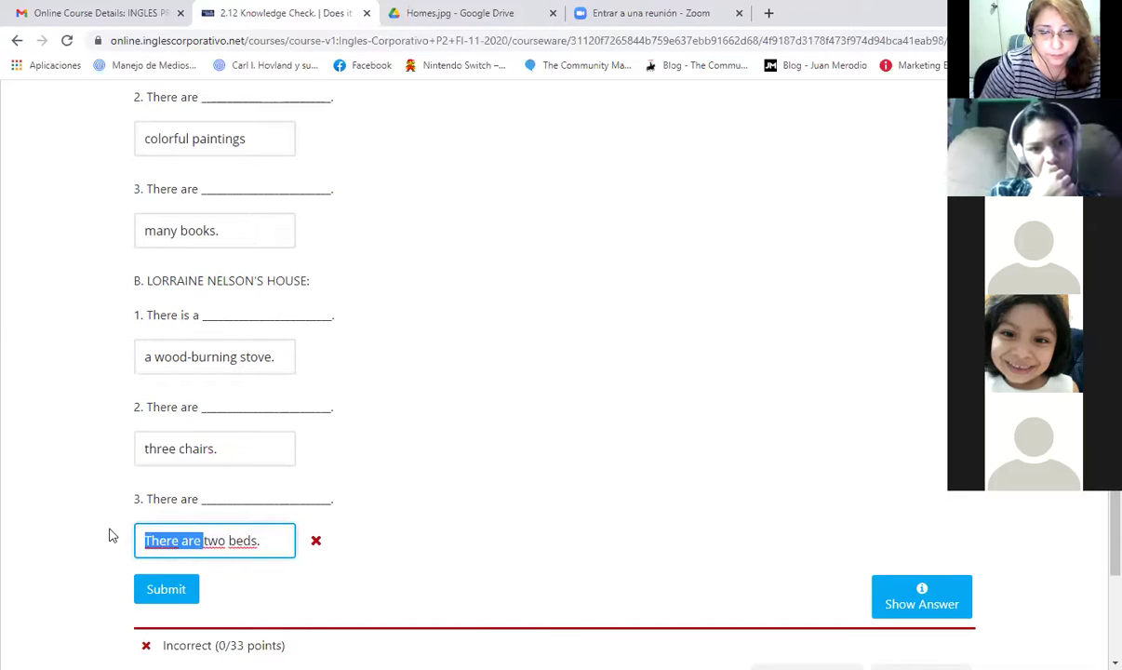
key(Delete)
Resubmit the shortened answers and compare section A's grading with the reading text and phrase list.
click(191, 589)
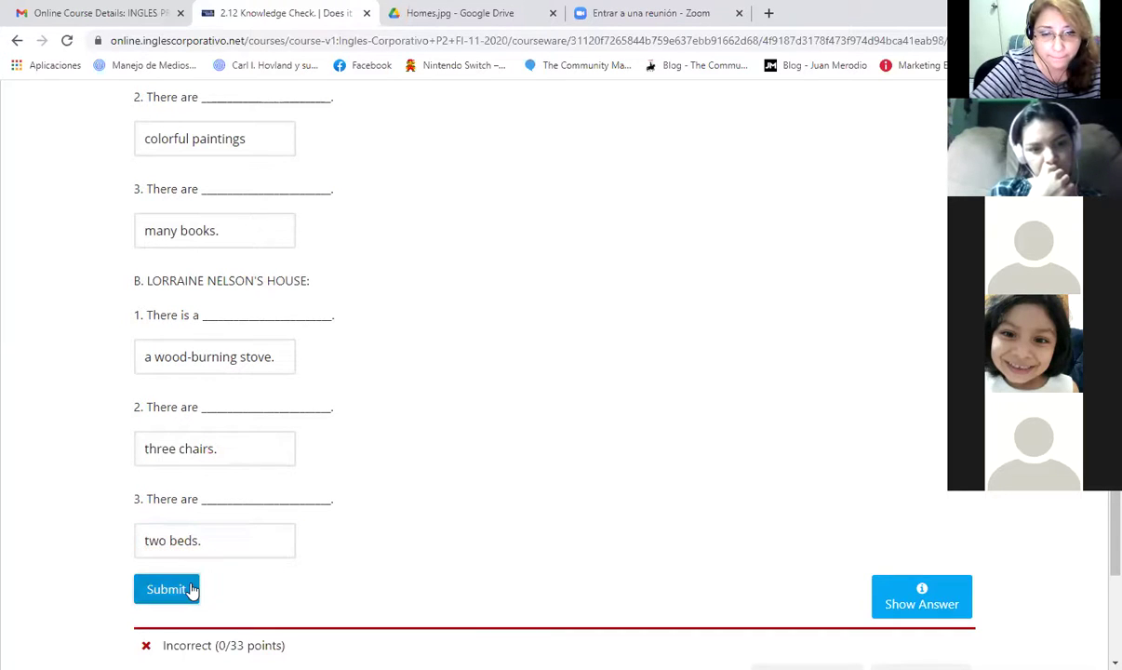
scroll(190, 542, up, 3)
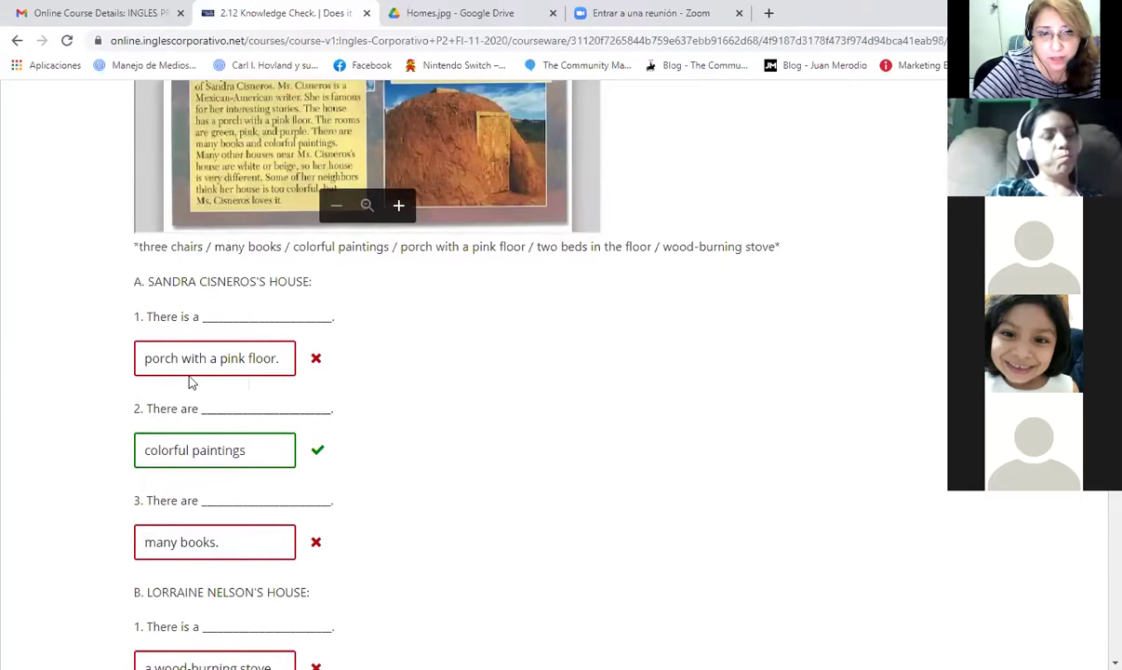
scroll(213, 361, up, 3)
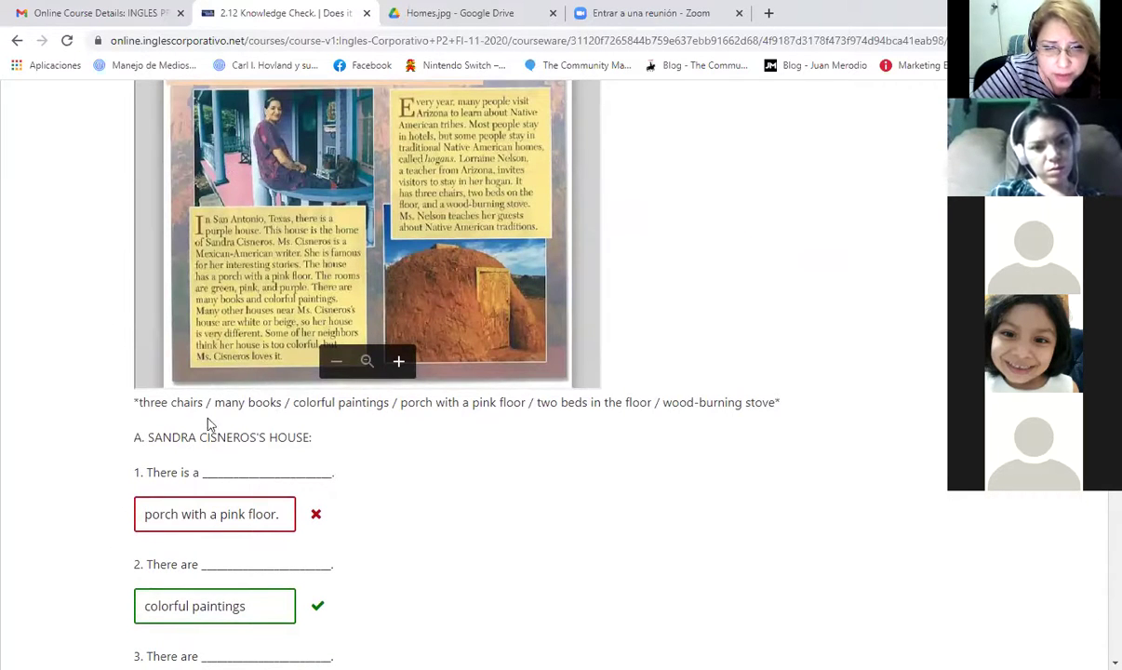
drag(186, 511, 306, 513)
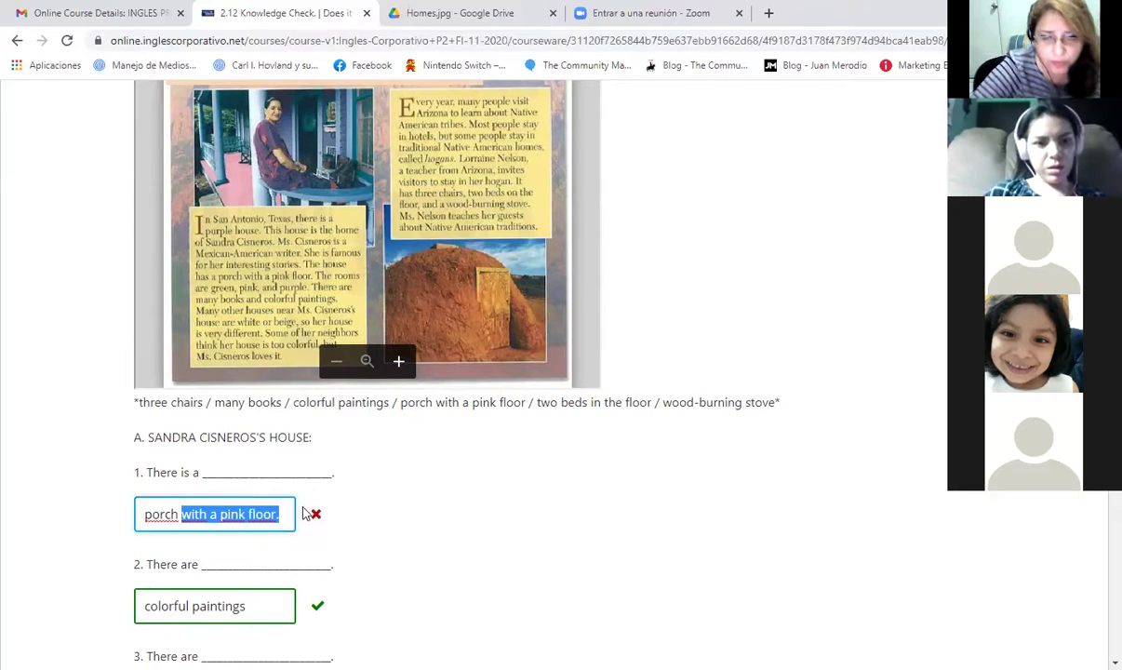
key(BackSpace)
key(BackSpace)
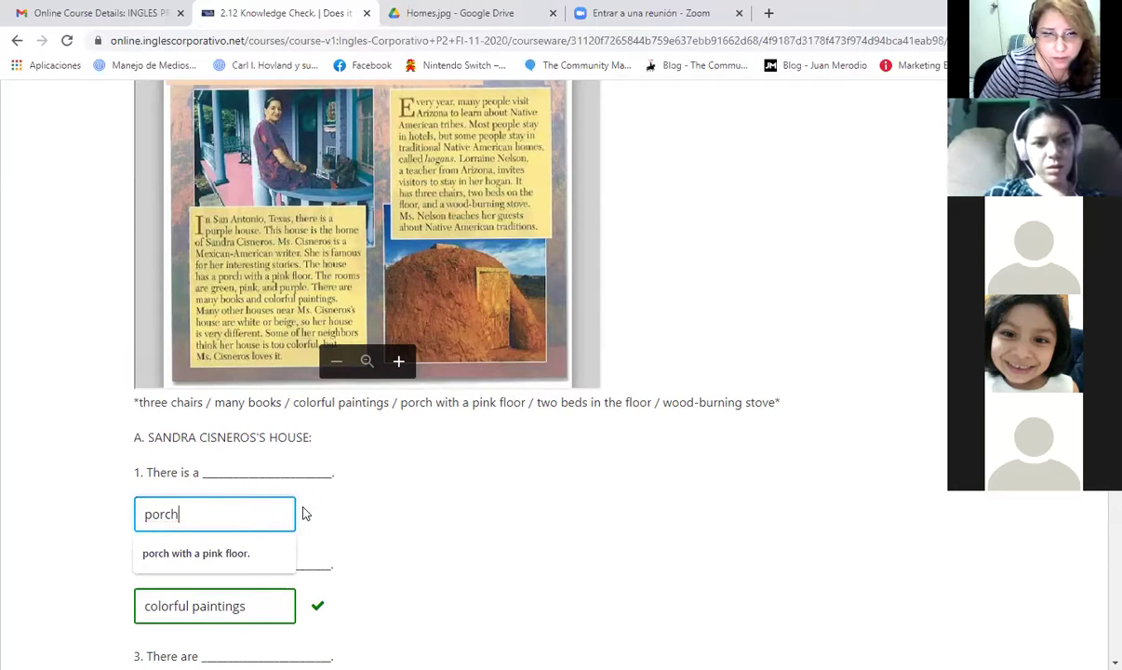
text(.)
scroll(288, 507, down, 3)
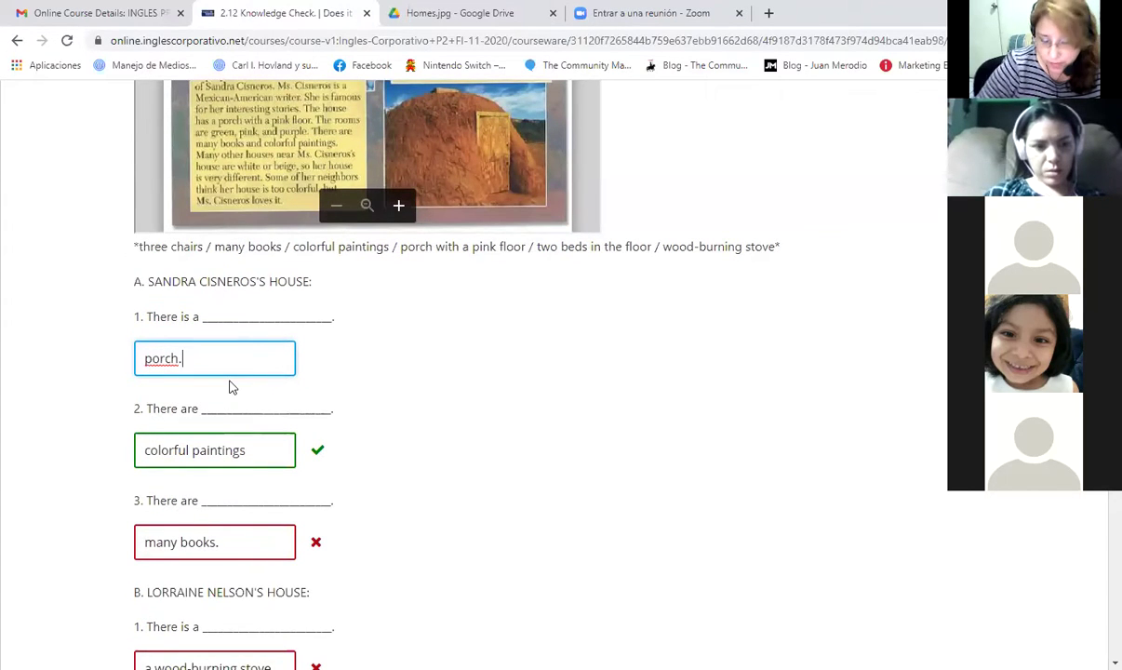
key(BackSpace)
click(247, 400)
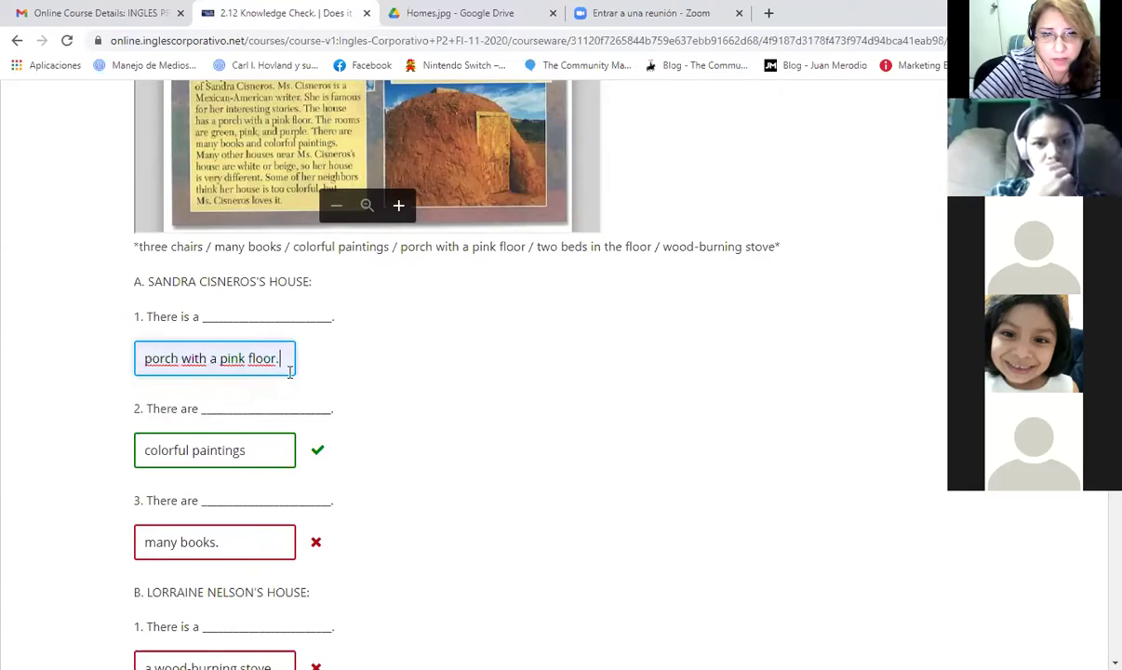
Remove the final period from section A's first and third answers, leaving "porch with a pink floor" and "many books".
key(BackSpace)
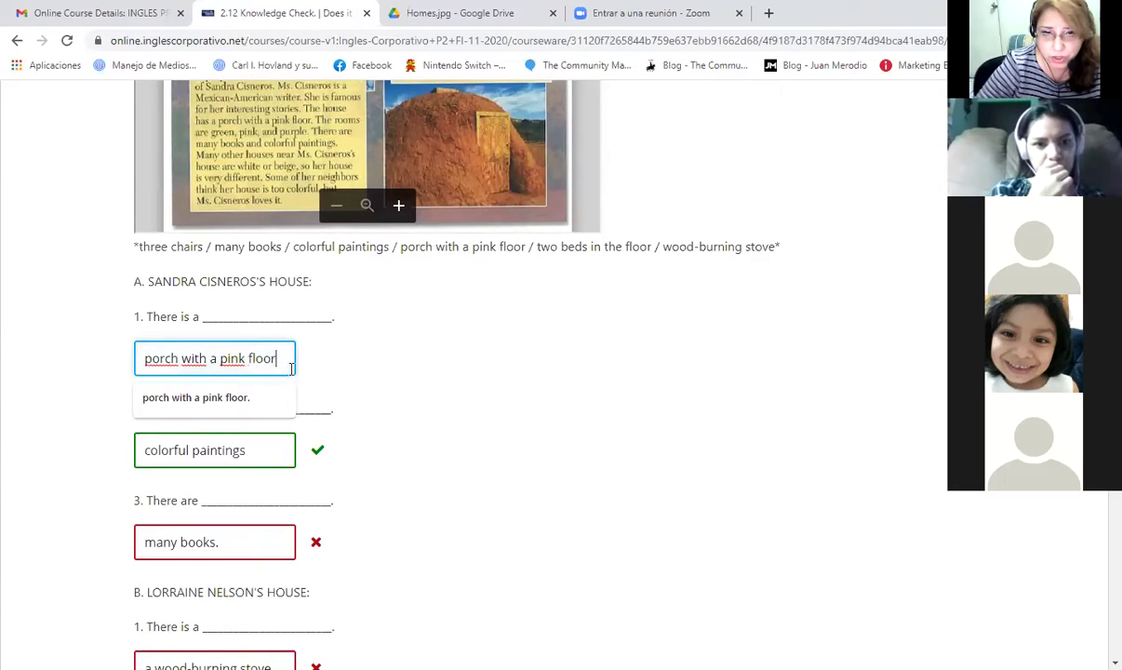
click(250, 531)
key(BackSpace)
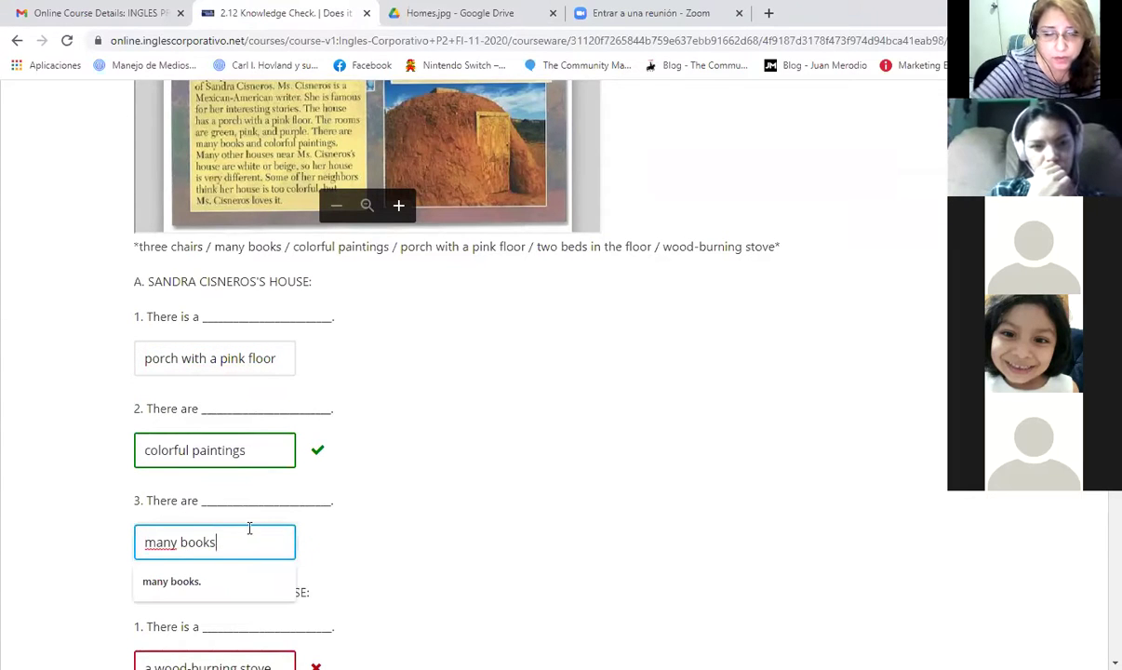
Remove the final periods from section B's answers, leaving "a wood-burning stove", "three chairs" and "two beds", and resubmit the Knowledge Check.
scroll(249, 528, down, 3)
click(283, 427)
key(BackSpace)
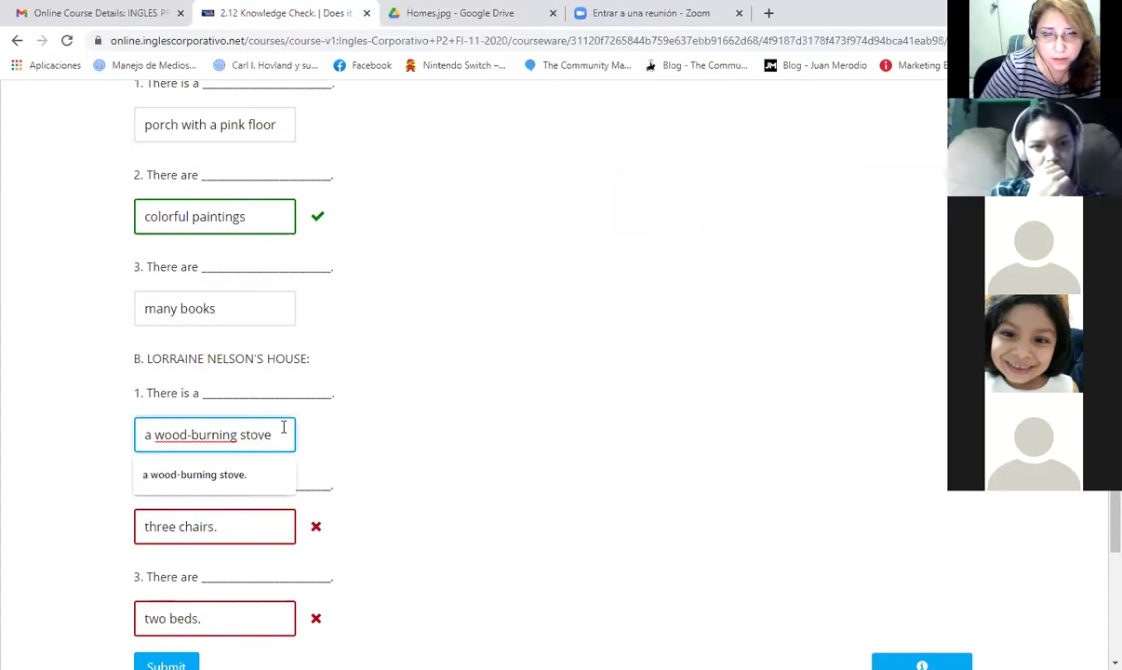
click(250, 530)
key(BackSpace)
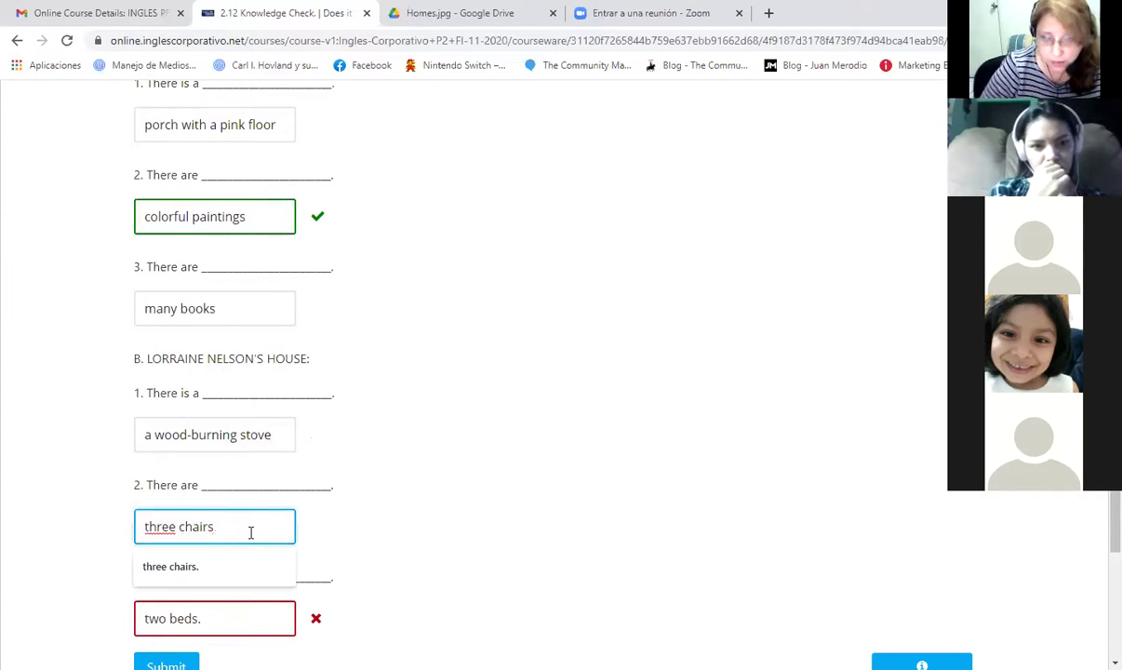
scroll(251, 532, down, 2)
click(239, 463)
key(BackSpace)
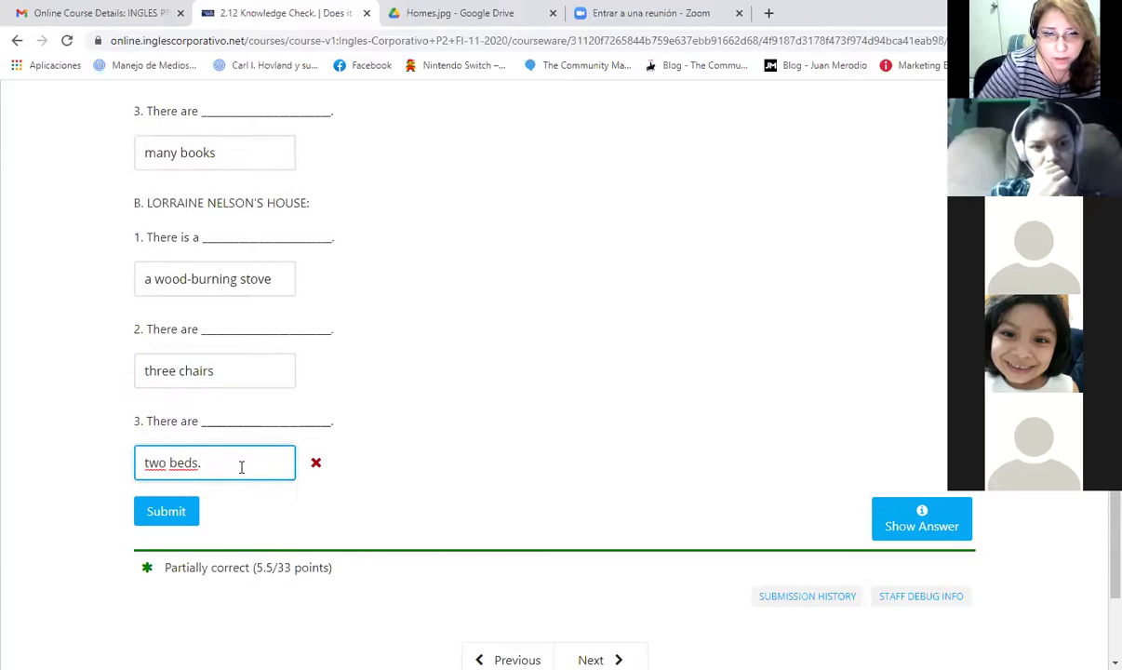
click(409, 526)
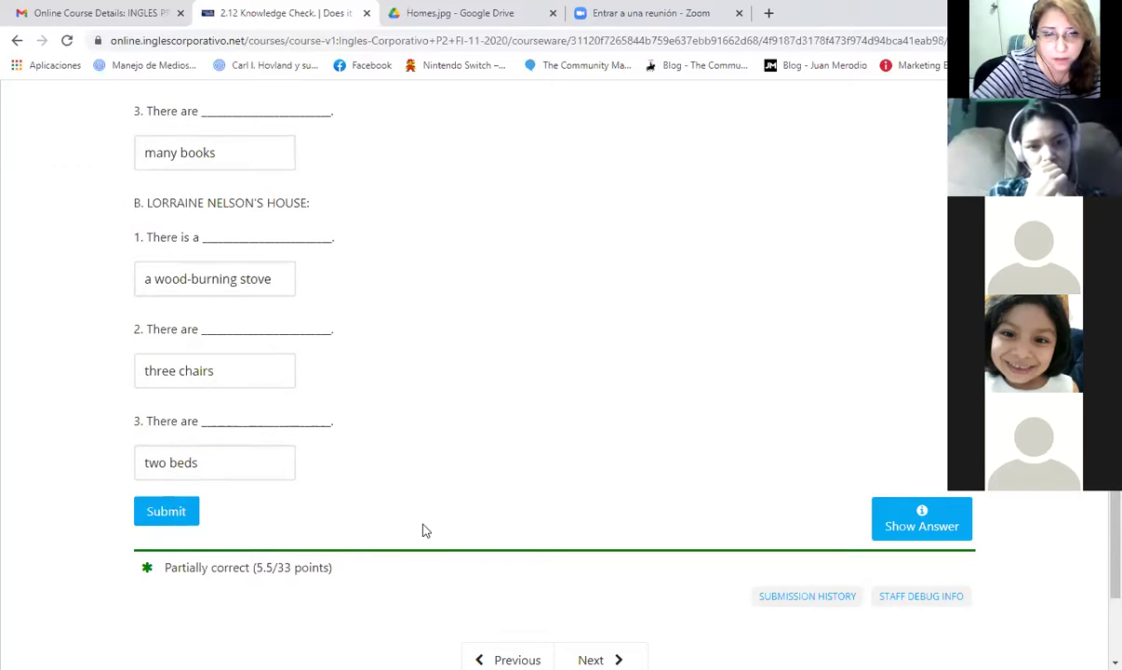
click(195, 513)
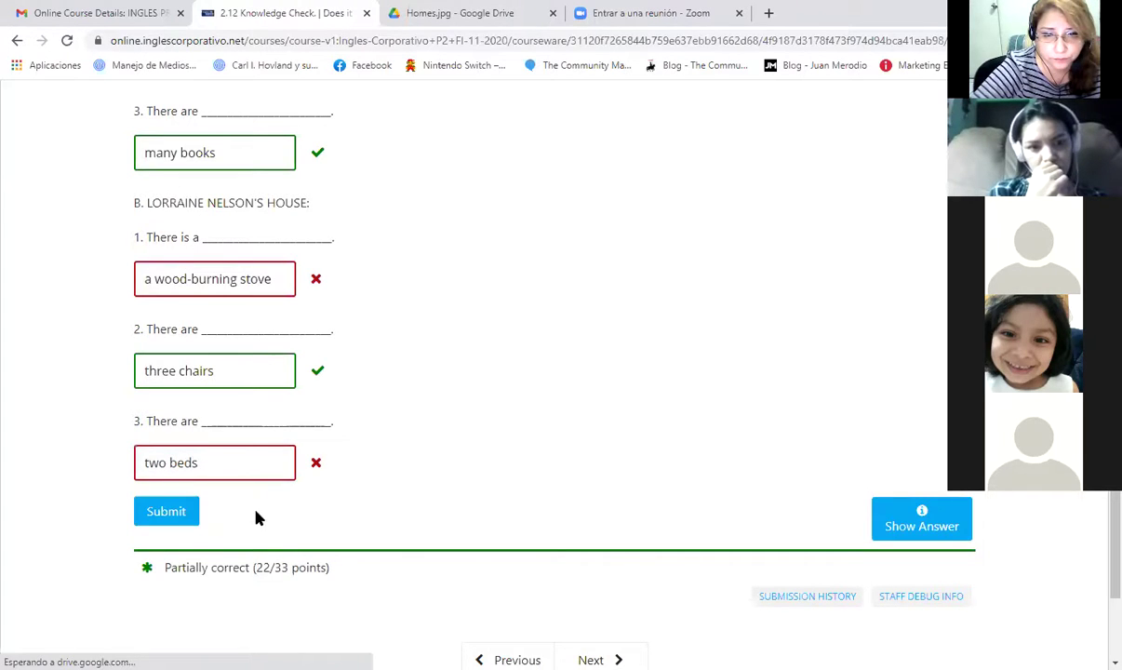
Extend section B's third answer to "two beds on the floor" and submit the answers again.
scroll(279, 512, up, 1)
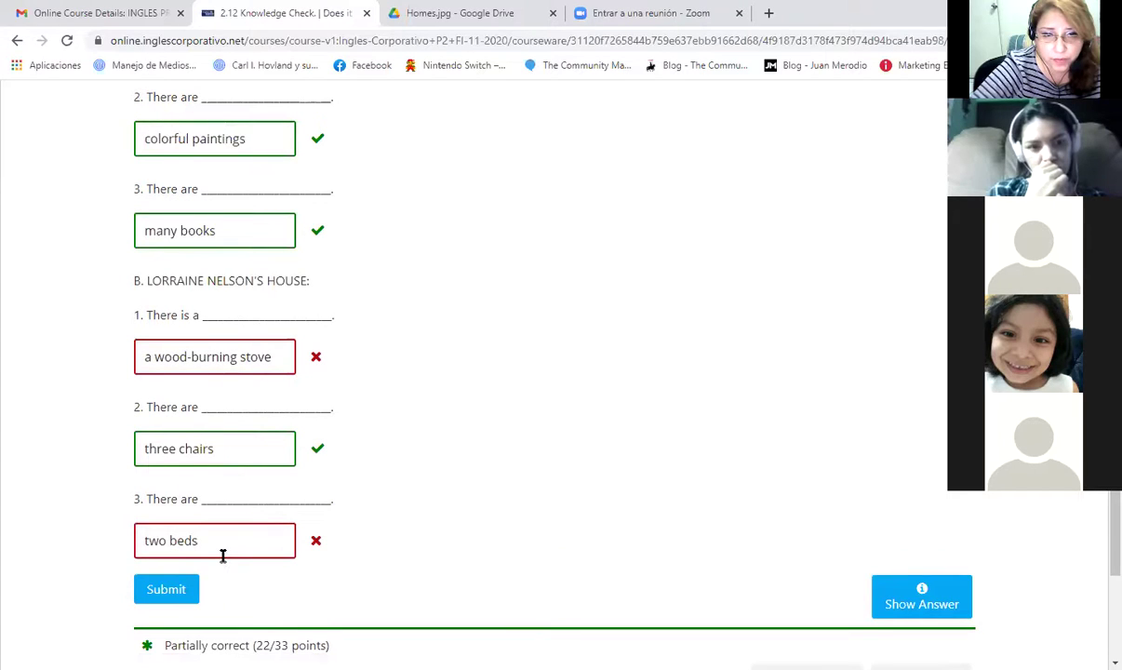
click(223, 554)
text(o)
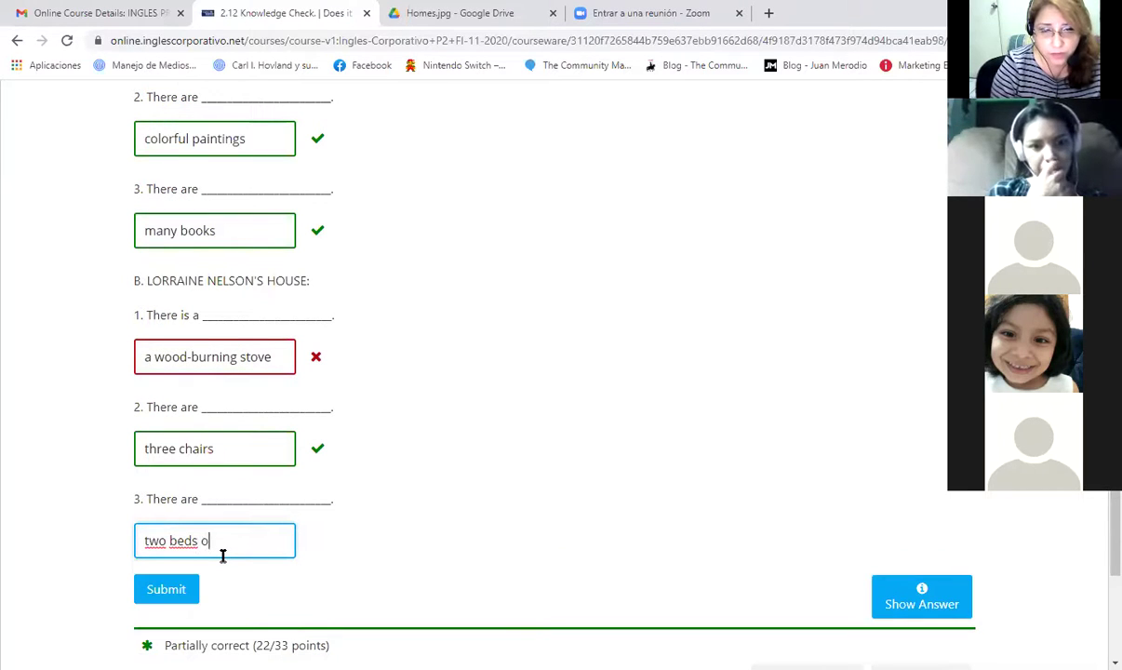
text(n the fl)
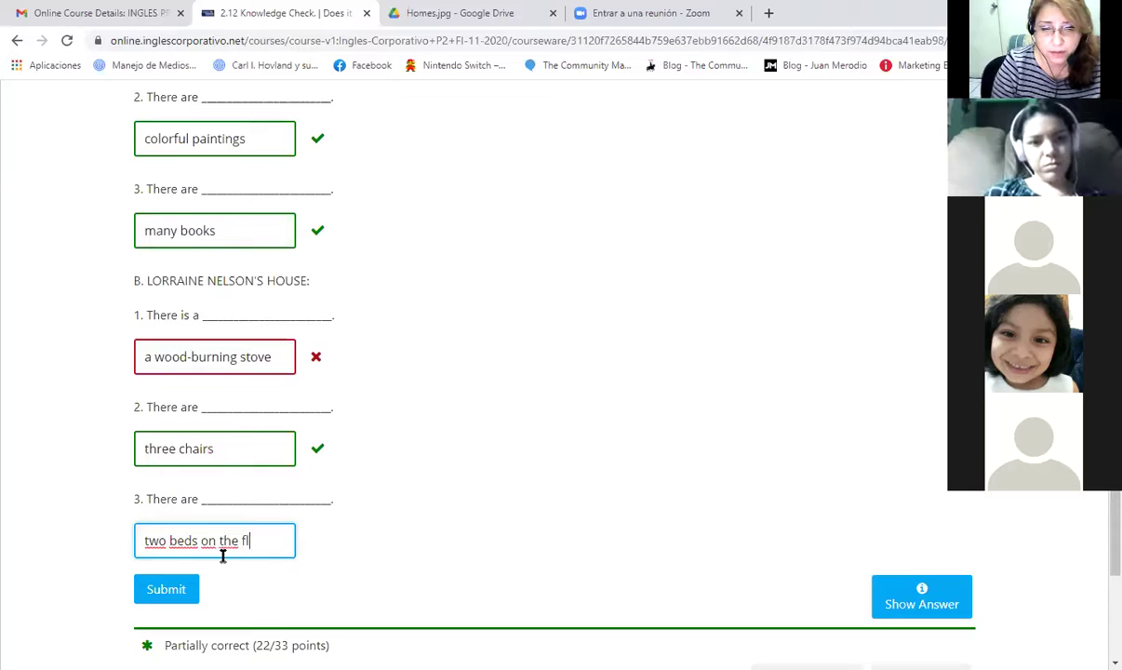
text(oor)
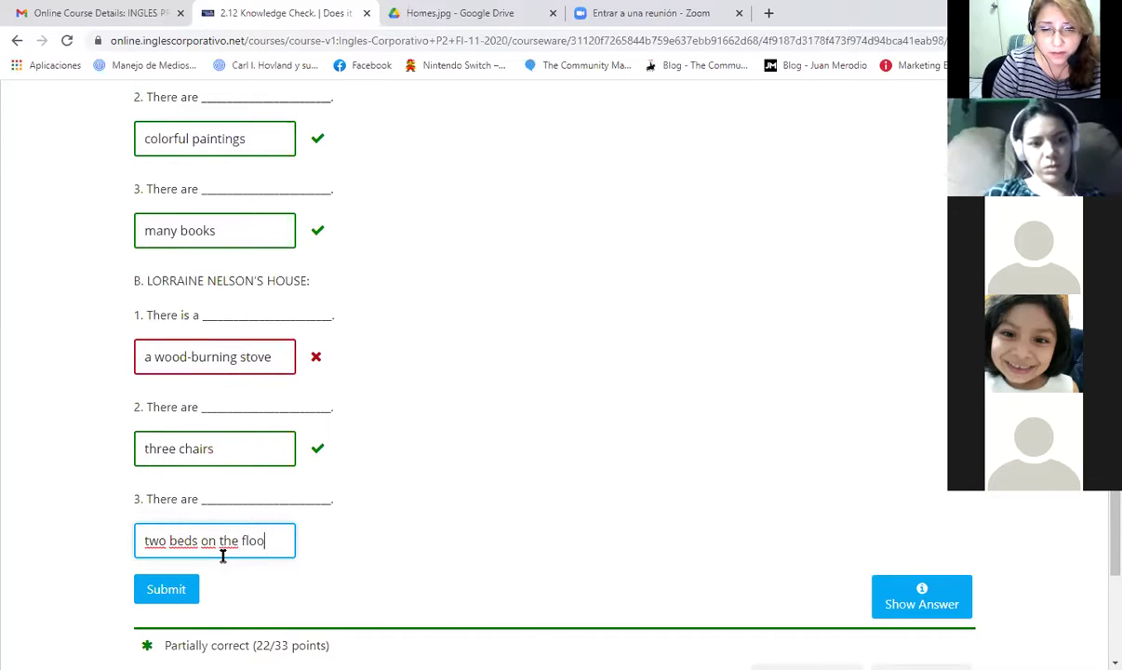
click(200, 590)
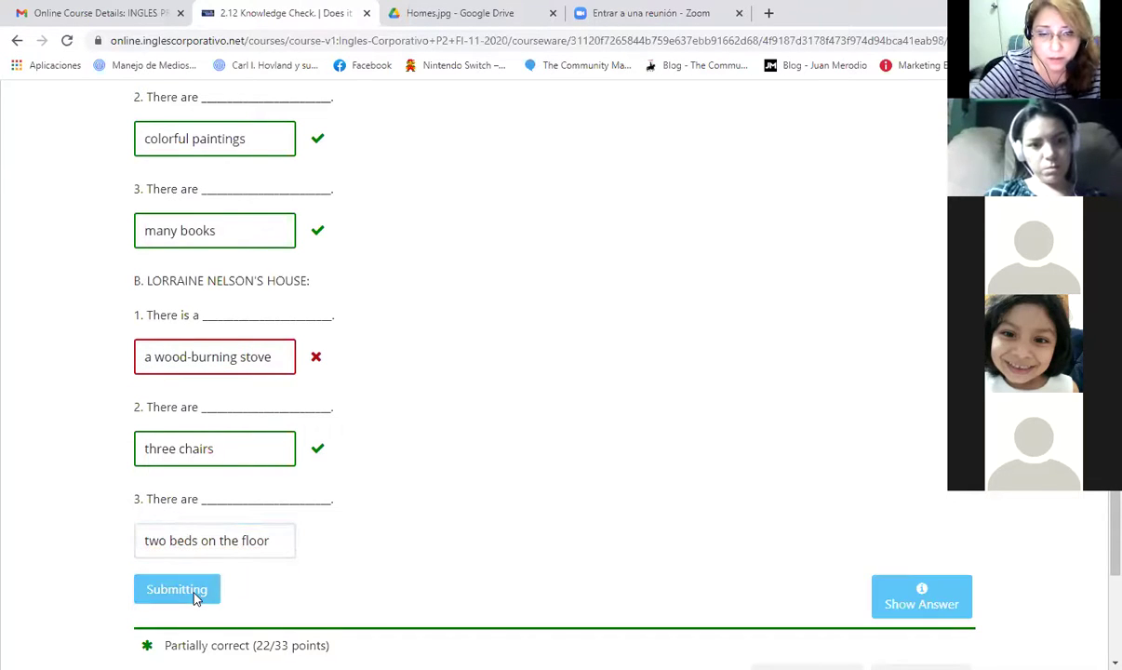
Replace "two" with "2" in section B's third answer so it reads "2 beds on the floor", and resubmit.
double_click(154, 540)
text(2)
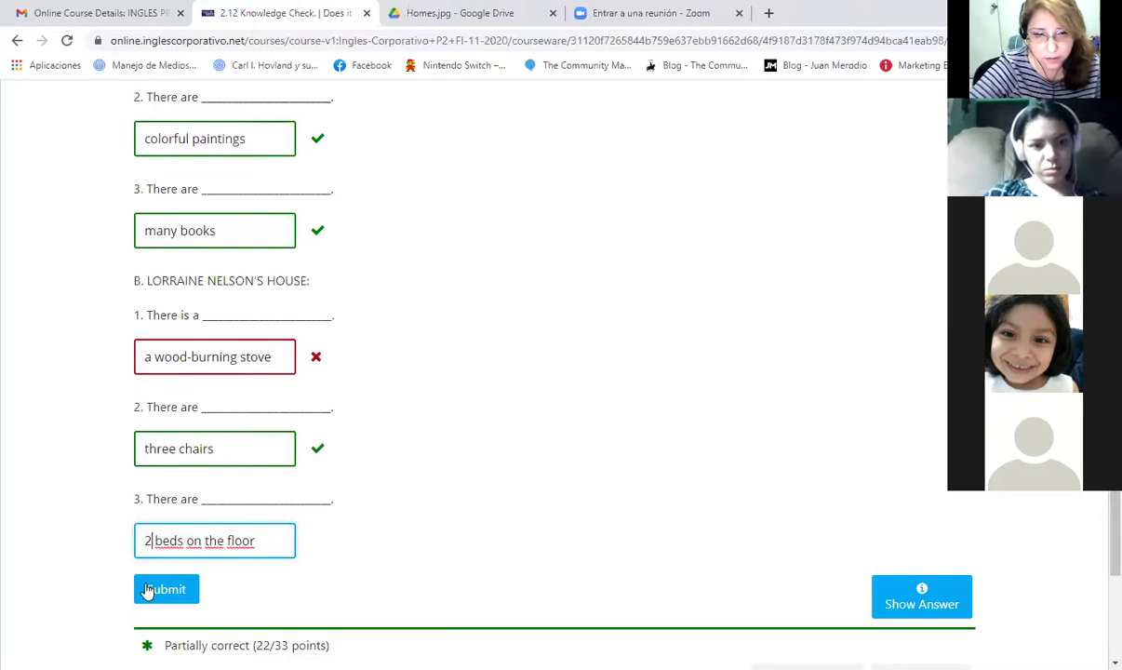
click(167, 590)
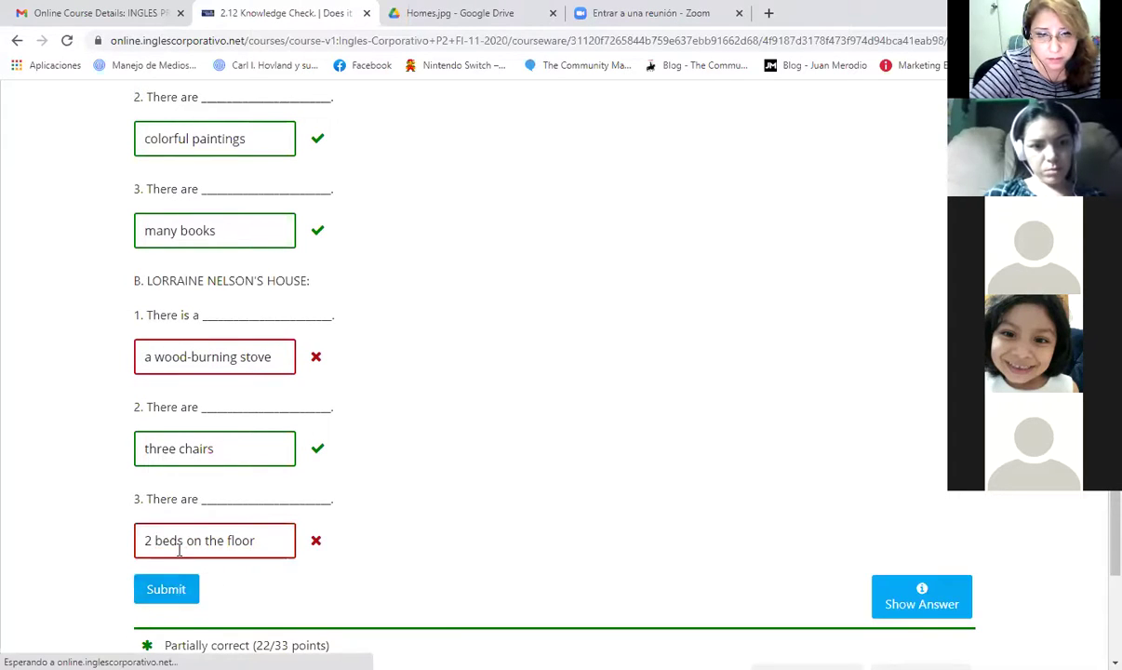
Try shortening section B's third answer to "2 beds" and resubmit the Knowledge Check.
scroll(307, 555, up, 3)
scroll(307, 555, up, 4)
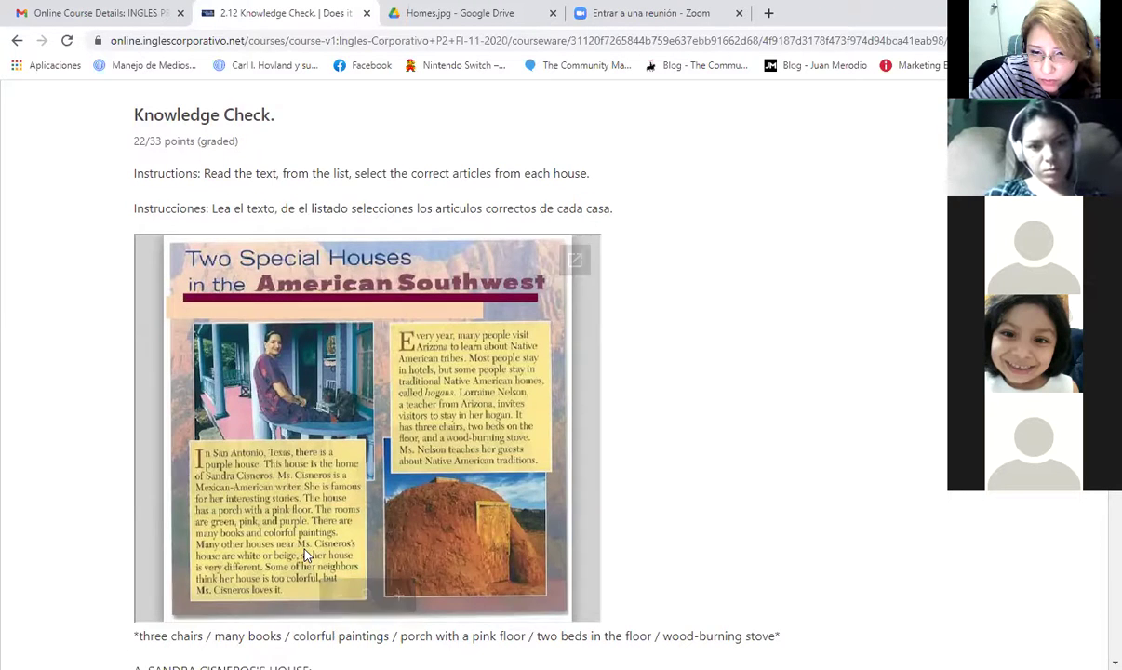
scroll(306, 556, down, 2)
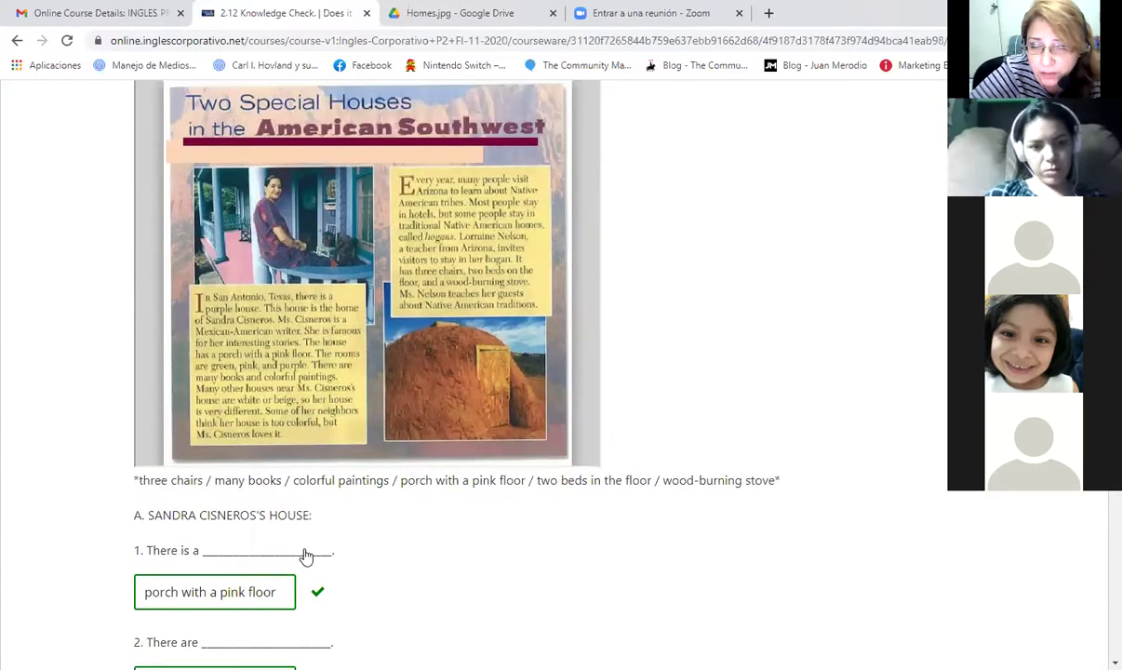
scroll(306, 555, down, 7)
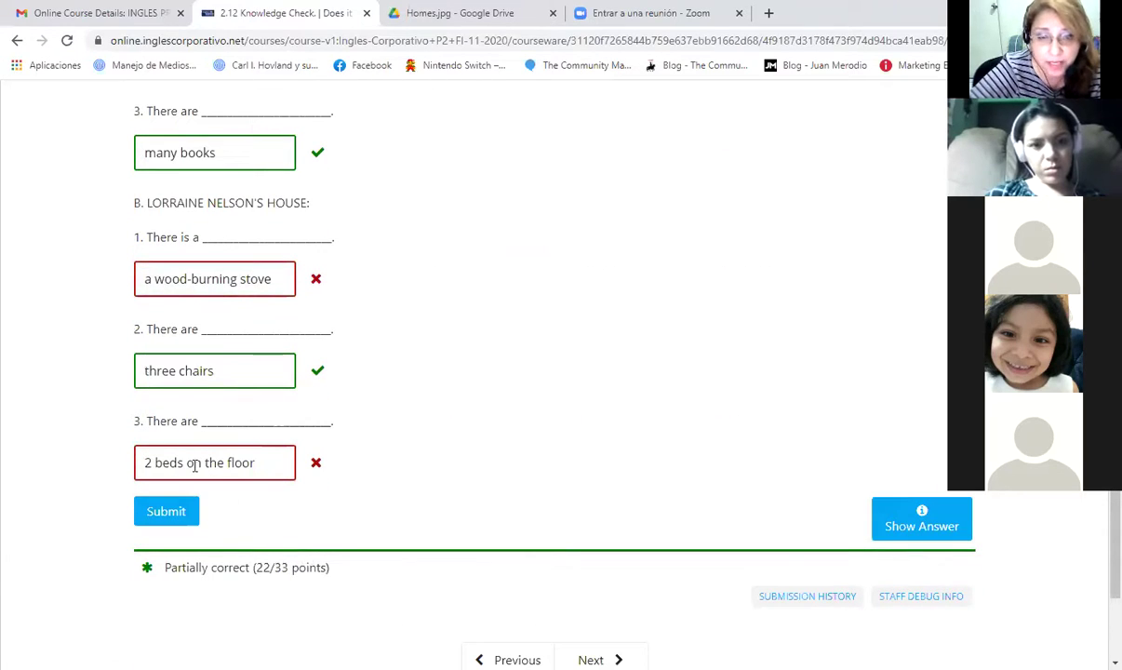
drag(187, 463, 301, 460)
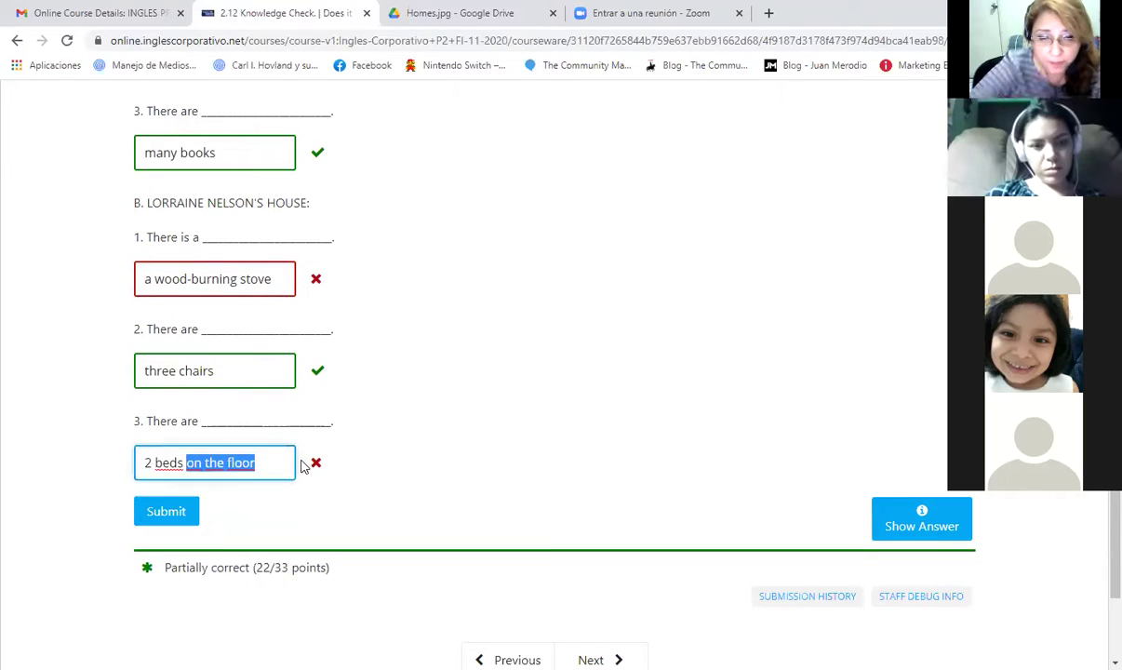
key(BackSpace)
key(BackSpace)
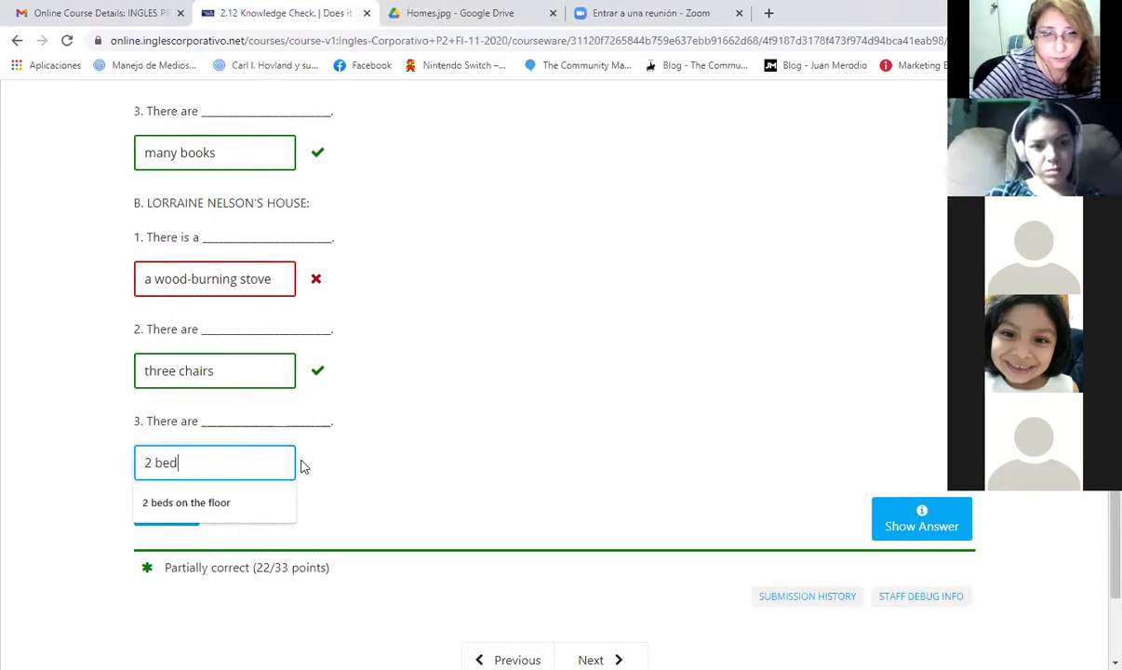
text(s)
click(109, 476)
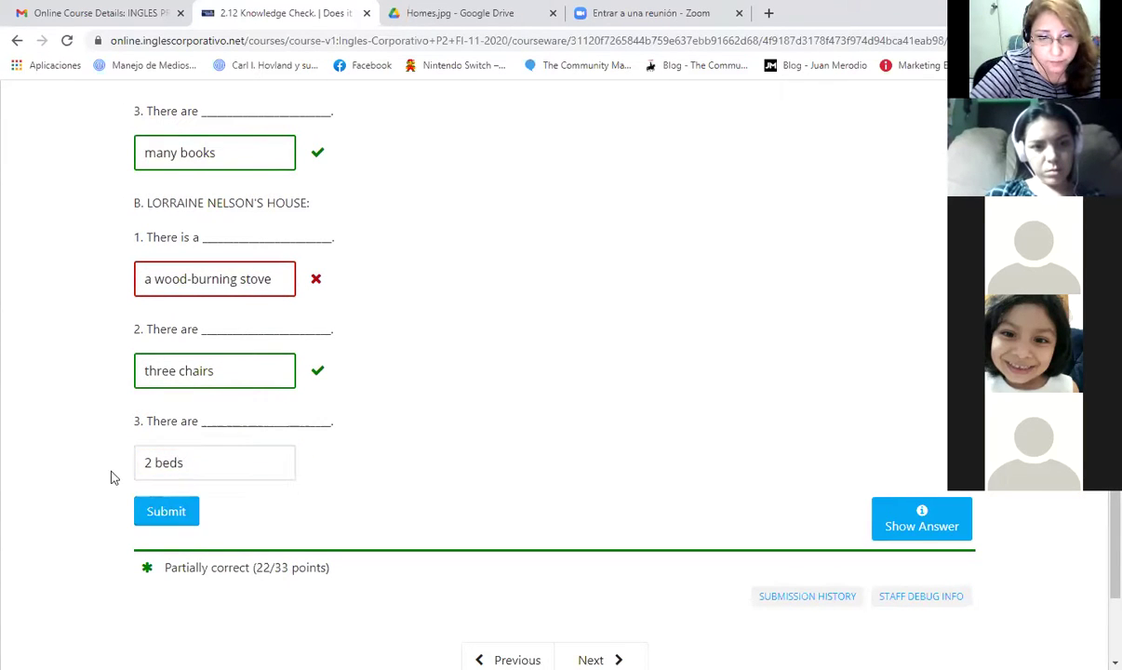
click(167, 512)
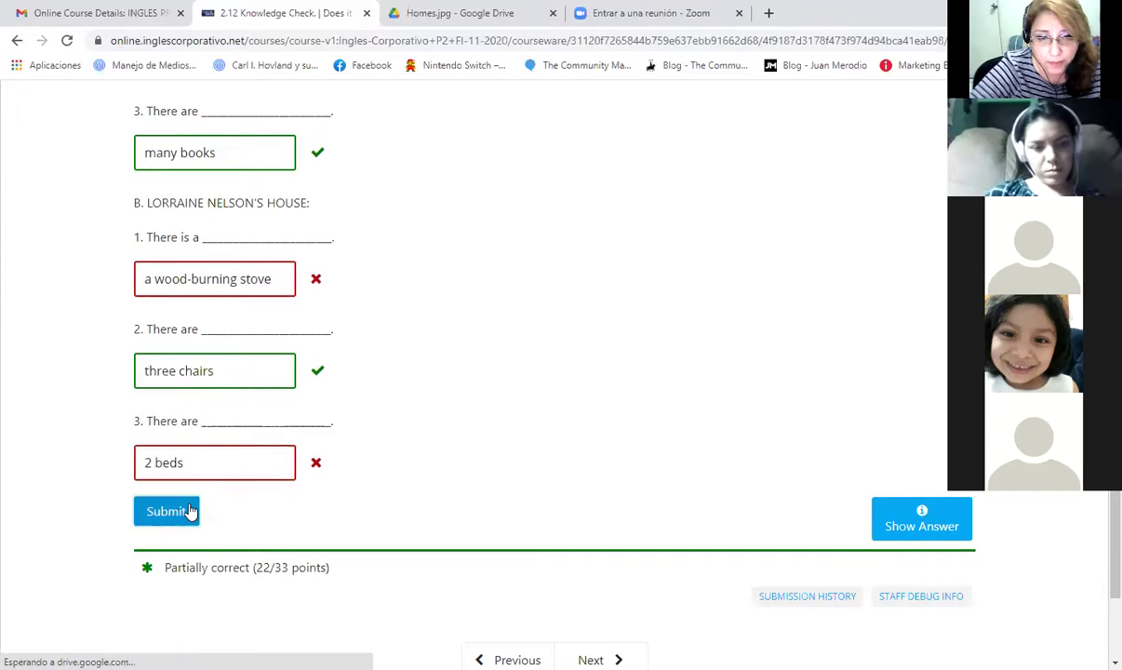
Extend section B's third answer to "2 beds on th" and check its wording against the reading passage and phrase list.
click(222, 458)
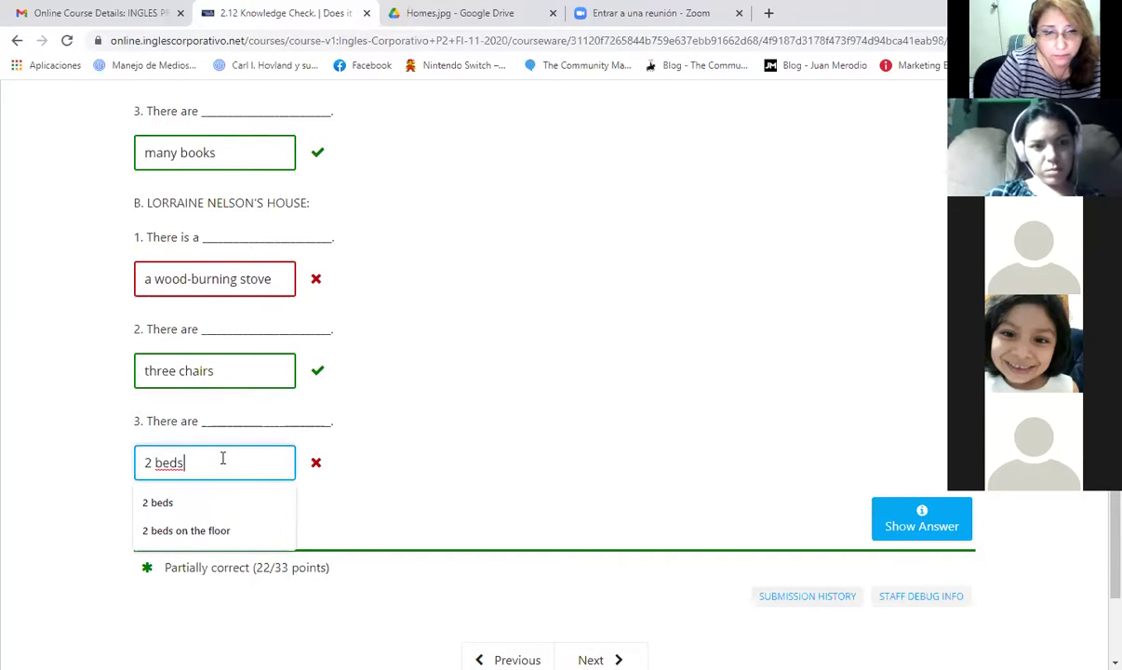
text(on th)
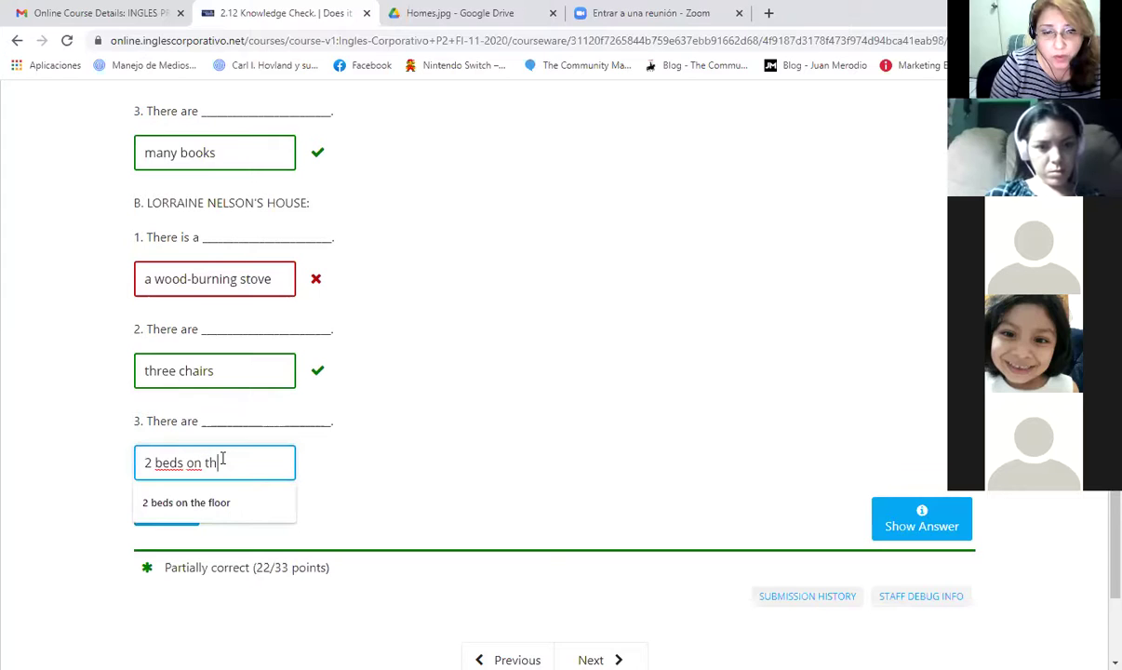
scroll(420, 471, up, 3)
scroll(420, 472, up, 4)
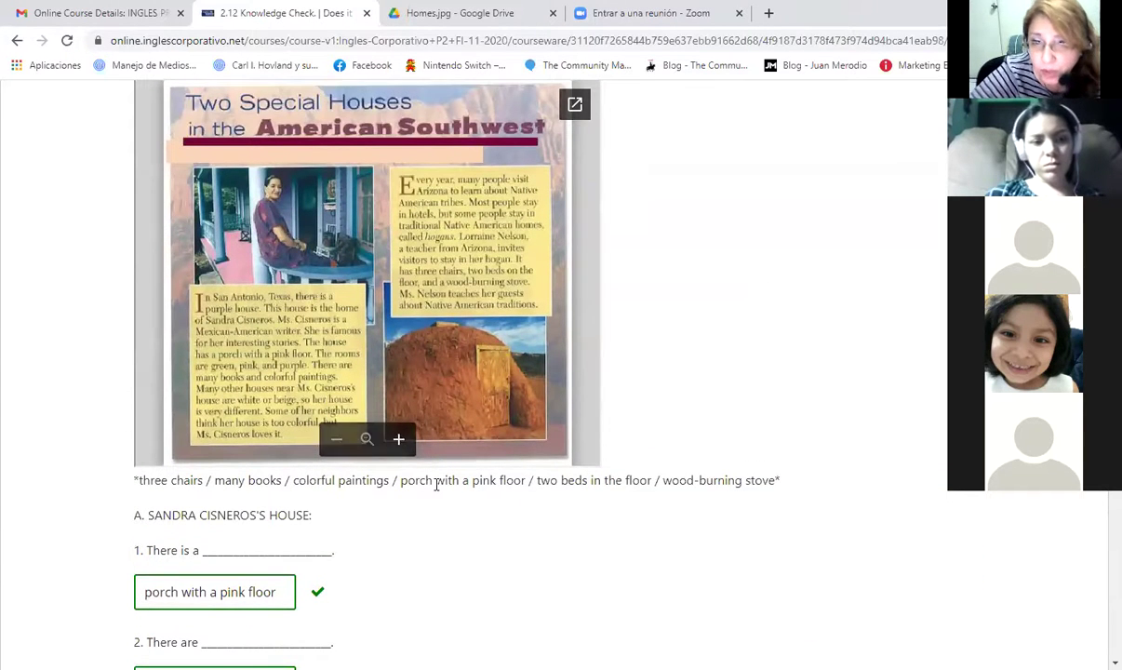
scroll(567, 449, up, 1)
scroll(568, 450, up, 1)
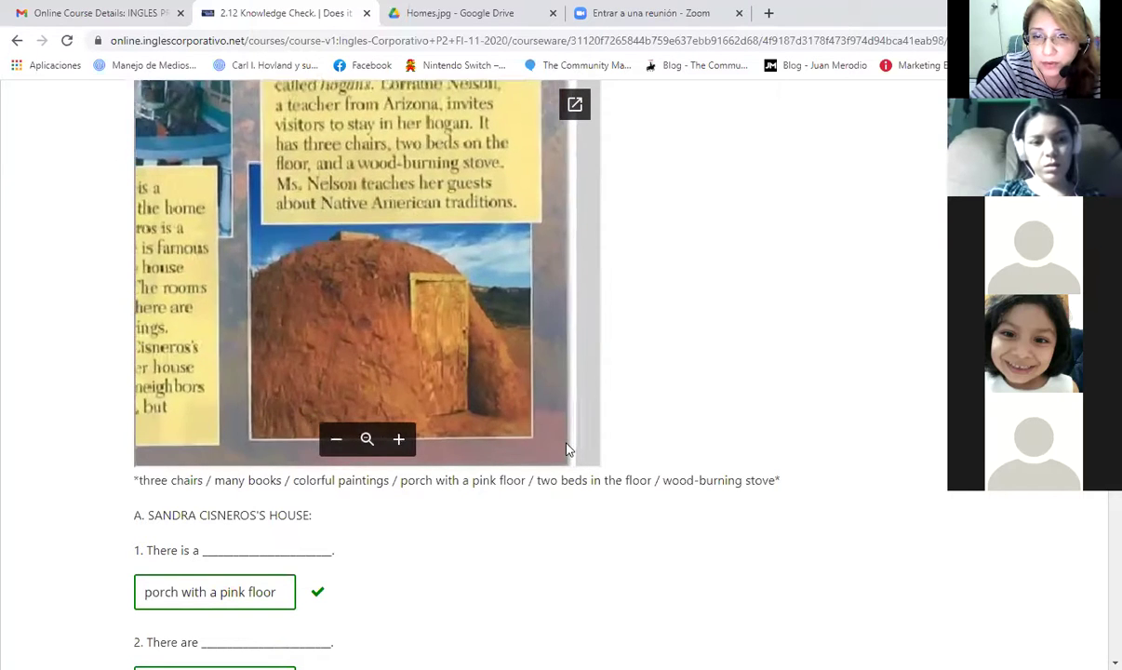
scroll(503, 333, up, 1)
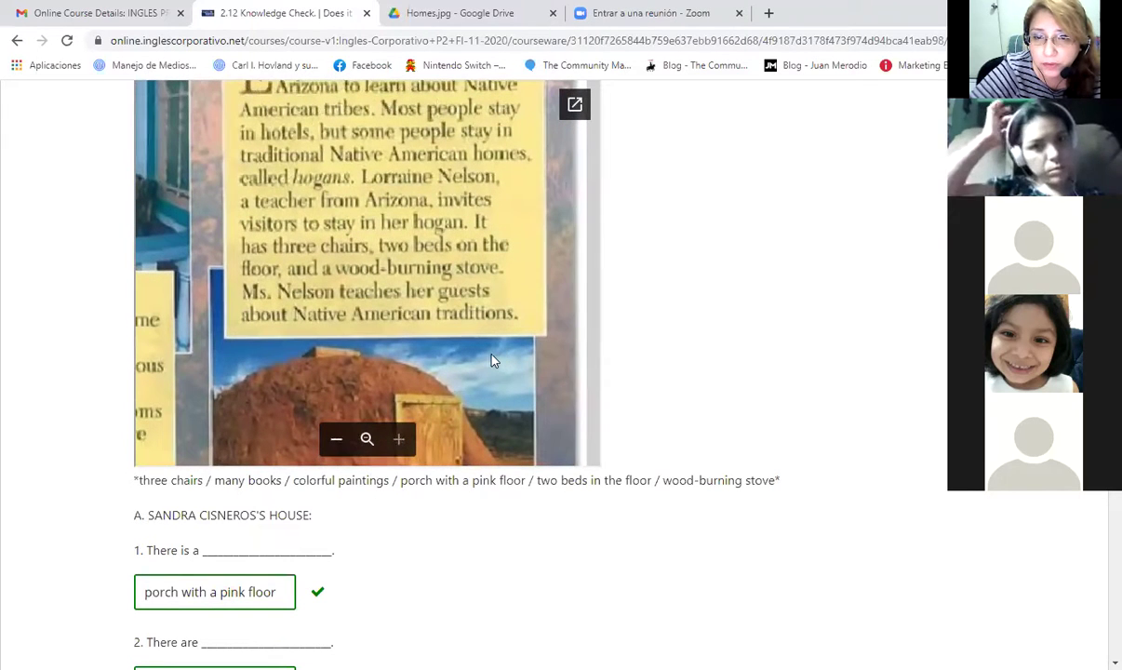
scroll(456, 395, down, 8)
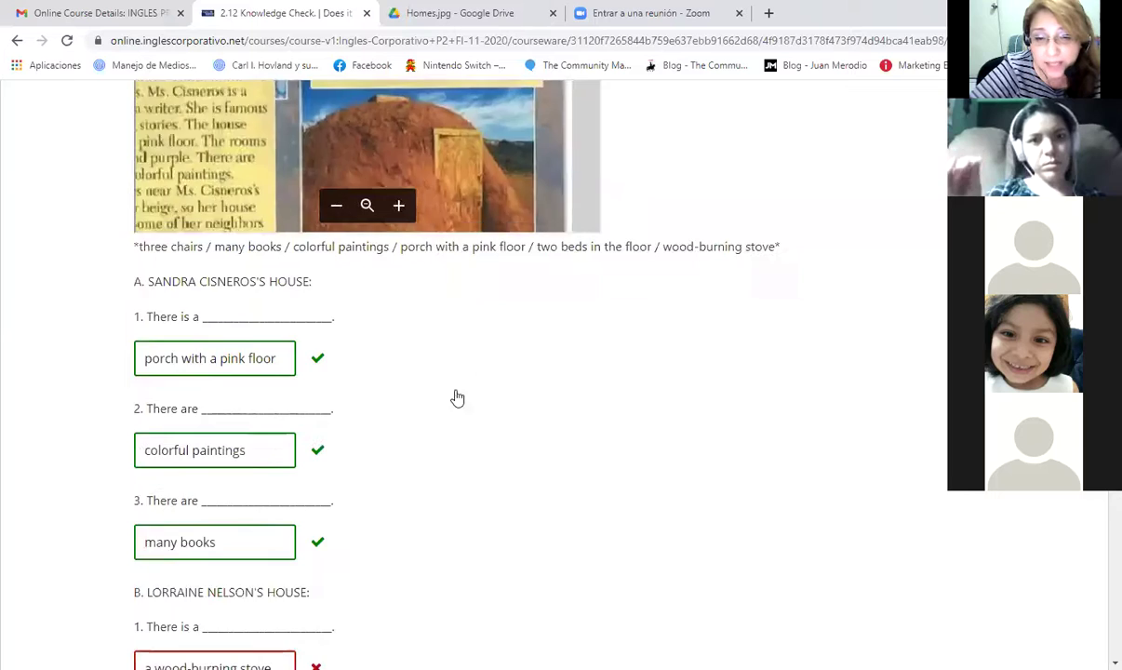
Replace "on" with "in" in section B's third answer, complete it as "2 beds in the floor", and submit.
click(197, 386)
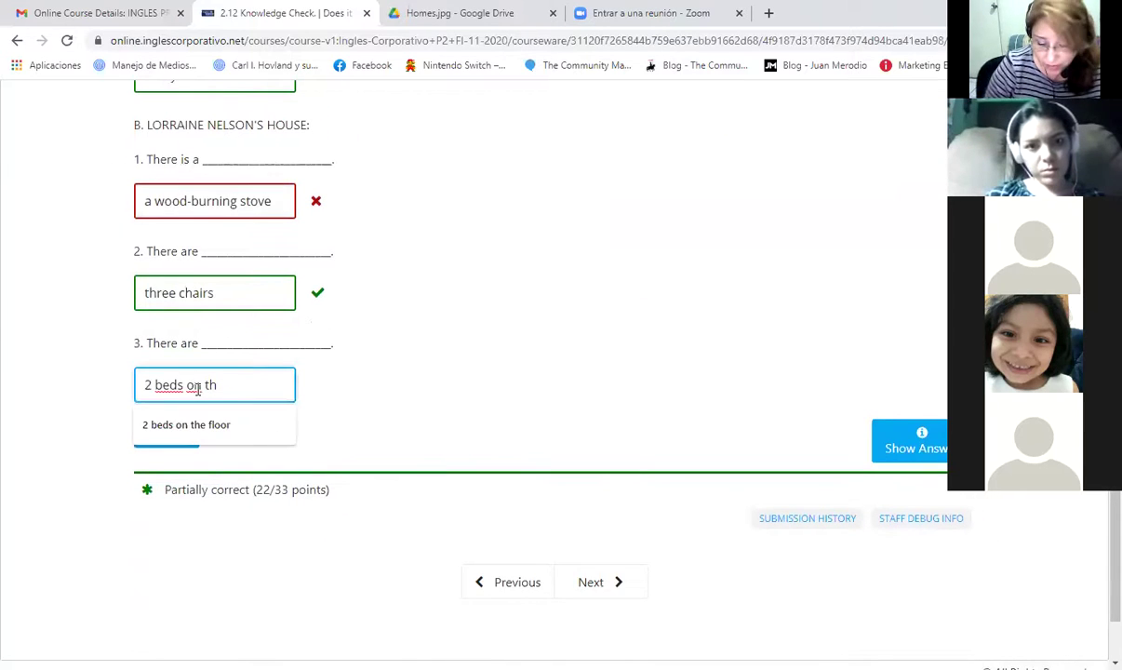
key(BackSpace)
text(i)
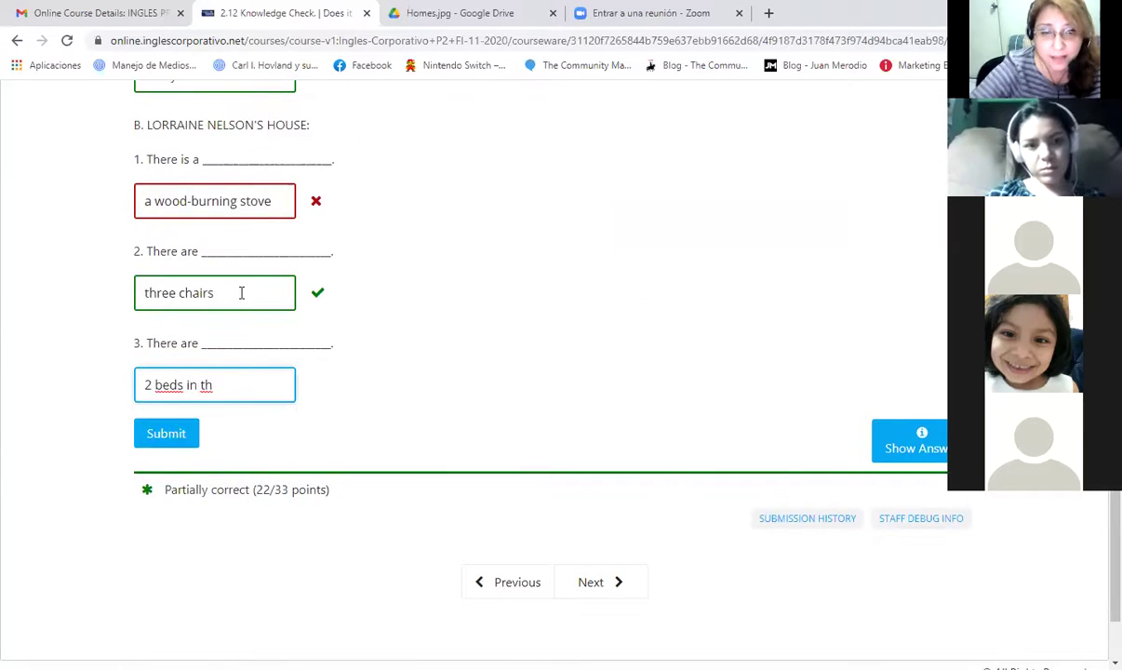
click(175, 436)
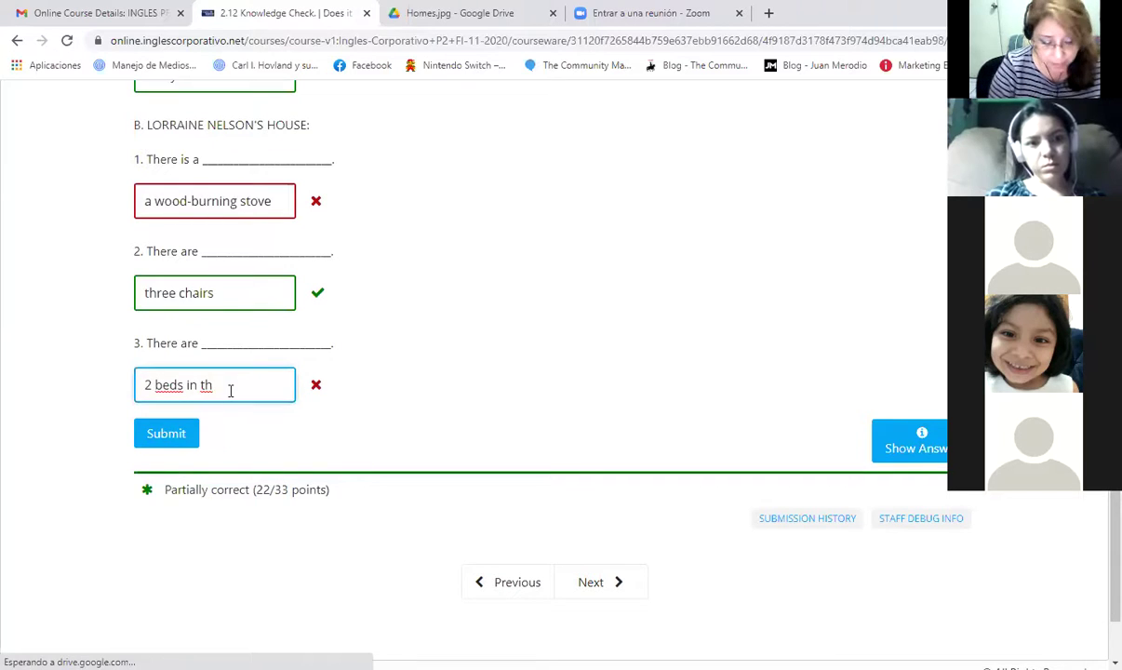
text(e floor)
click(186, 432)
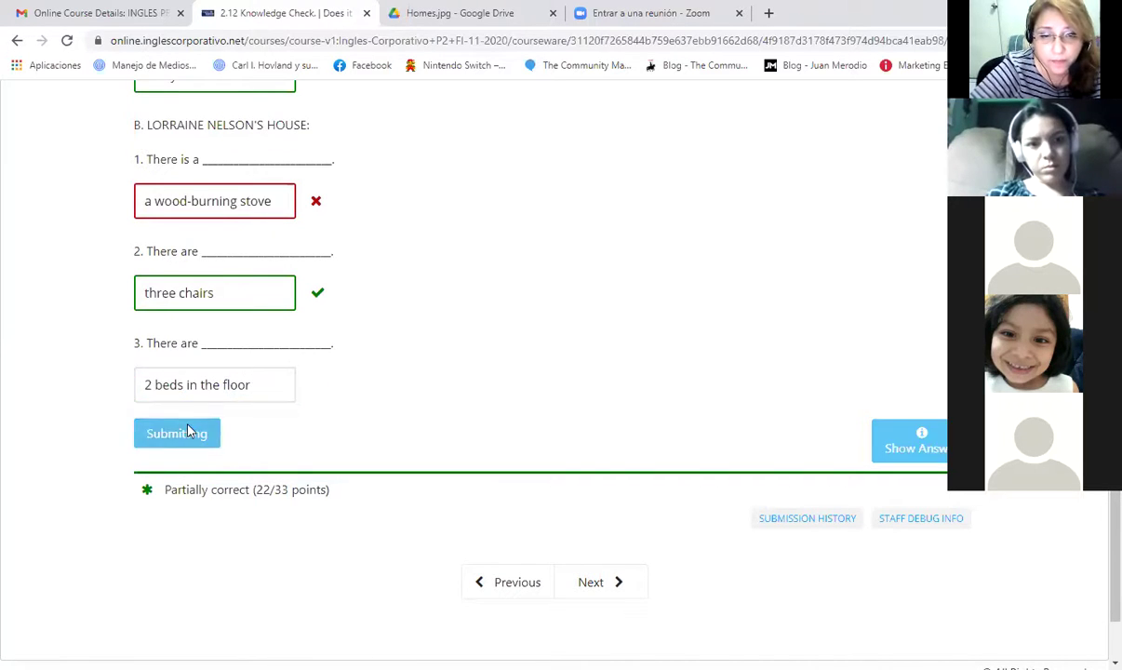
Try "2 beds on the floor" as section B's third answer and resubmit the Knowledge Check.
double_click(193, 385)
text(on)
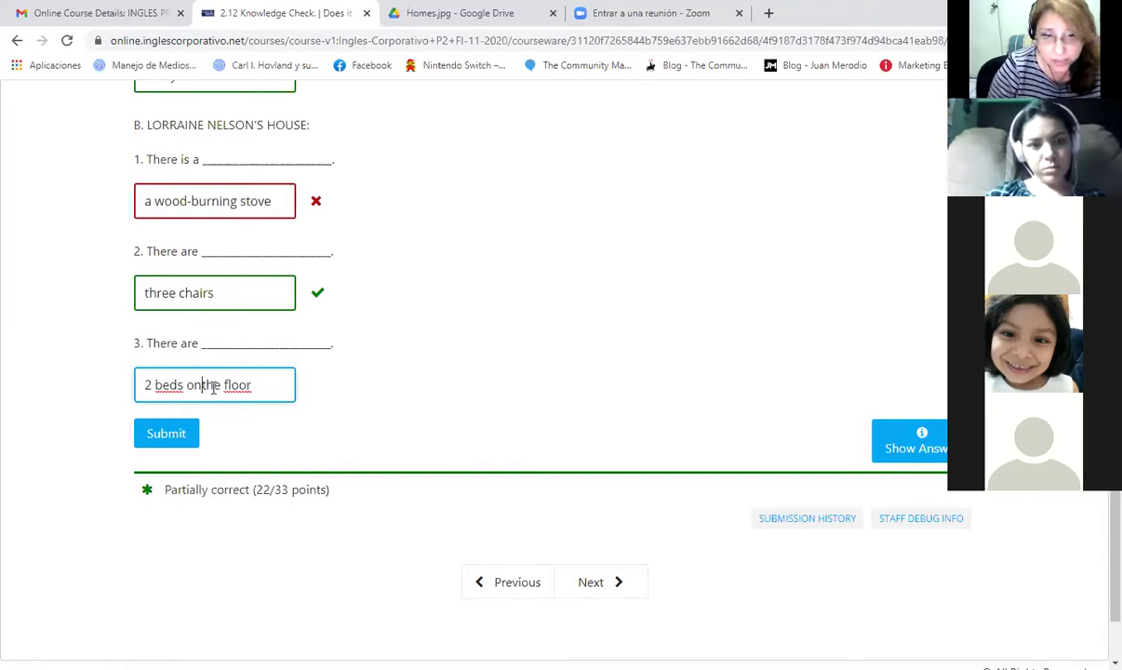
click(185, 435)
Replace "2" with "two" in section B's third answer so it reads "two beds on the floor", and resubmit.
click(152, 384)
key(BackSpace)
text(two)
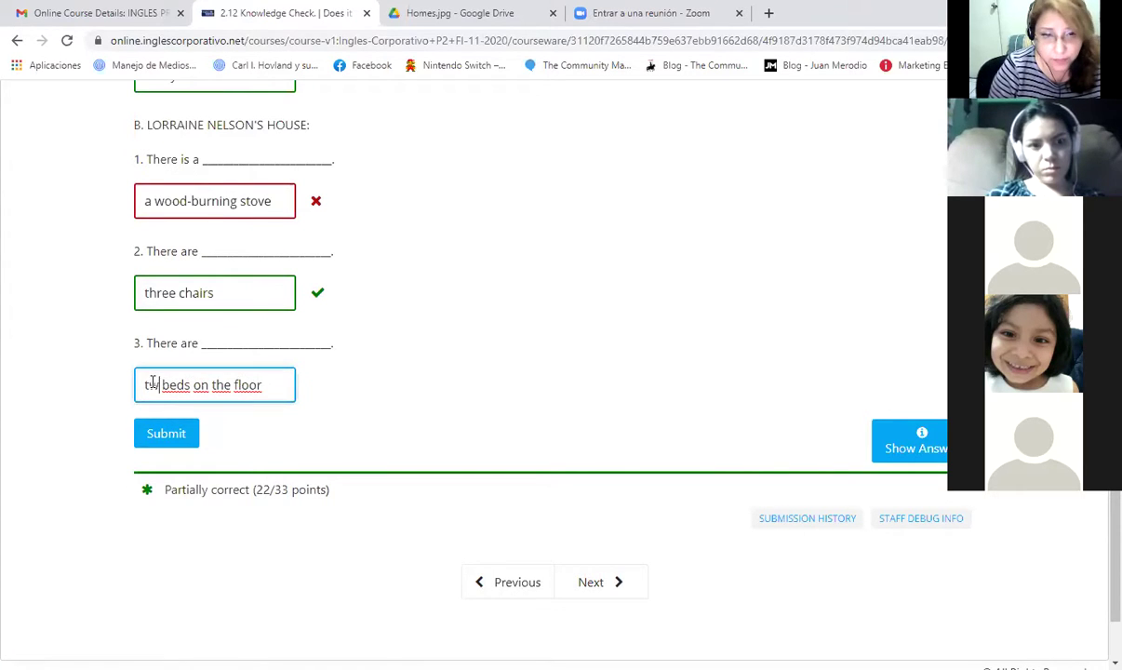
click(166, 439)
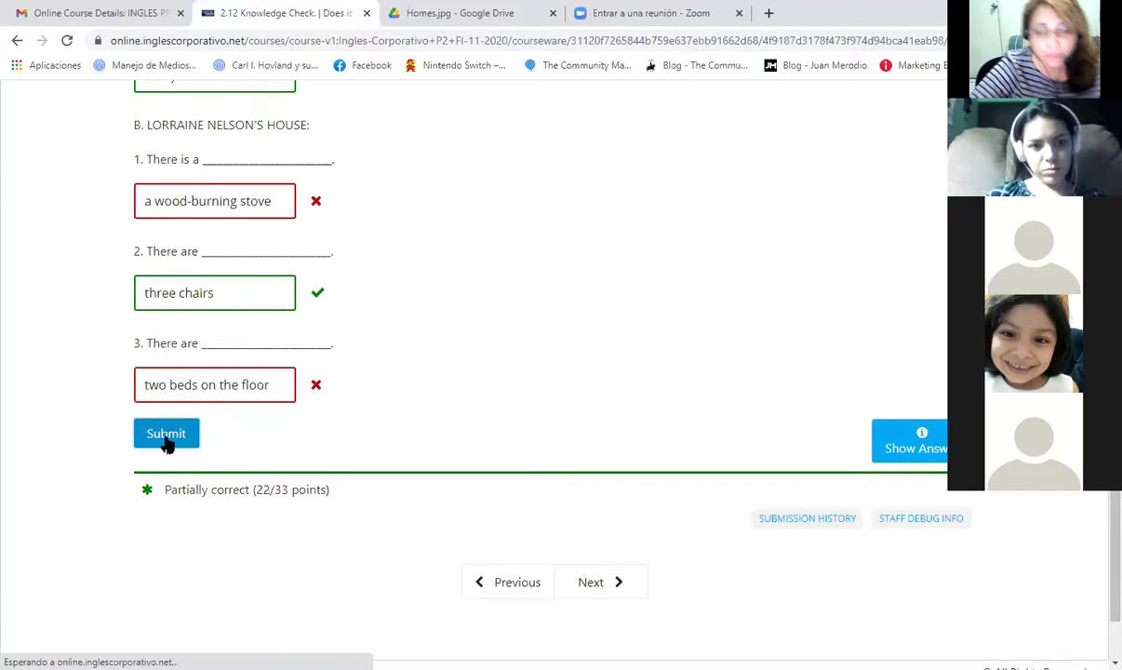
Add a final period to section B's third answer and submit, and replace "on" with "in" and resubmit.
click(265, 387)
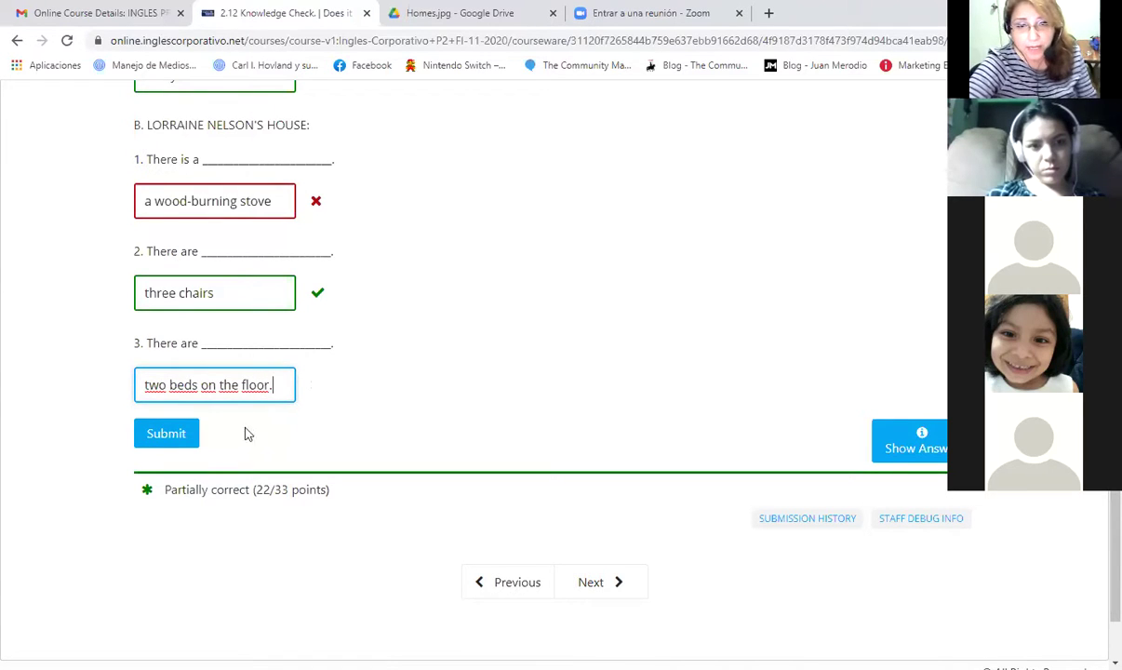
click(167, 434)
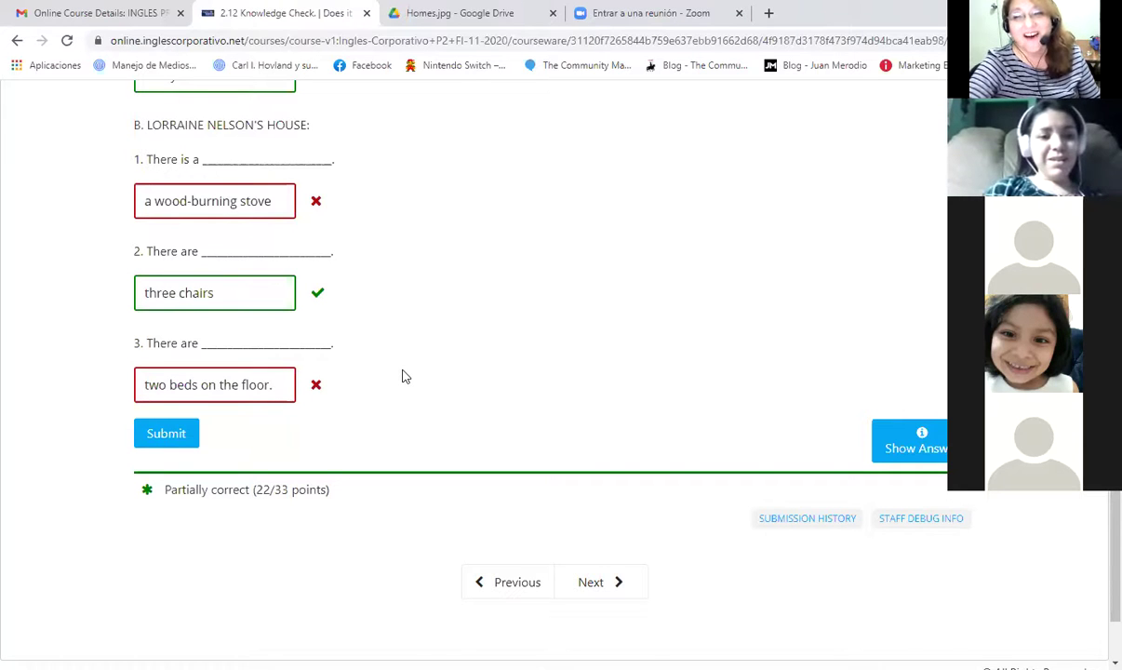
double_click(206, 385)
text(in)
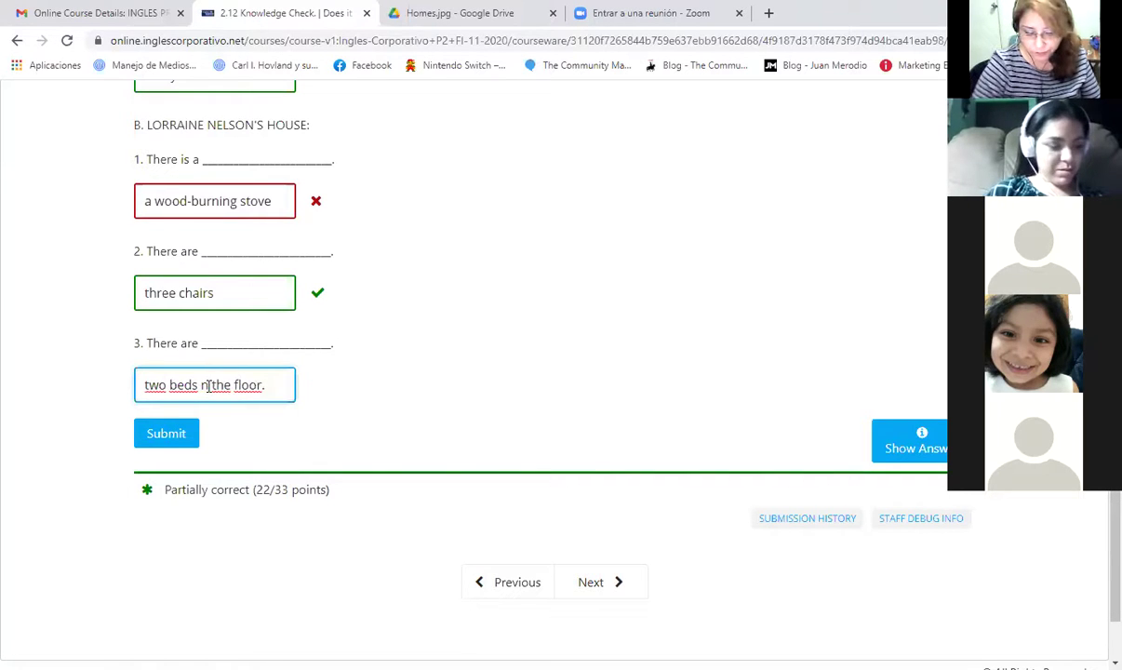
click(187, 432)
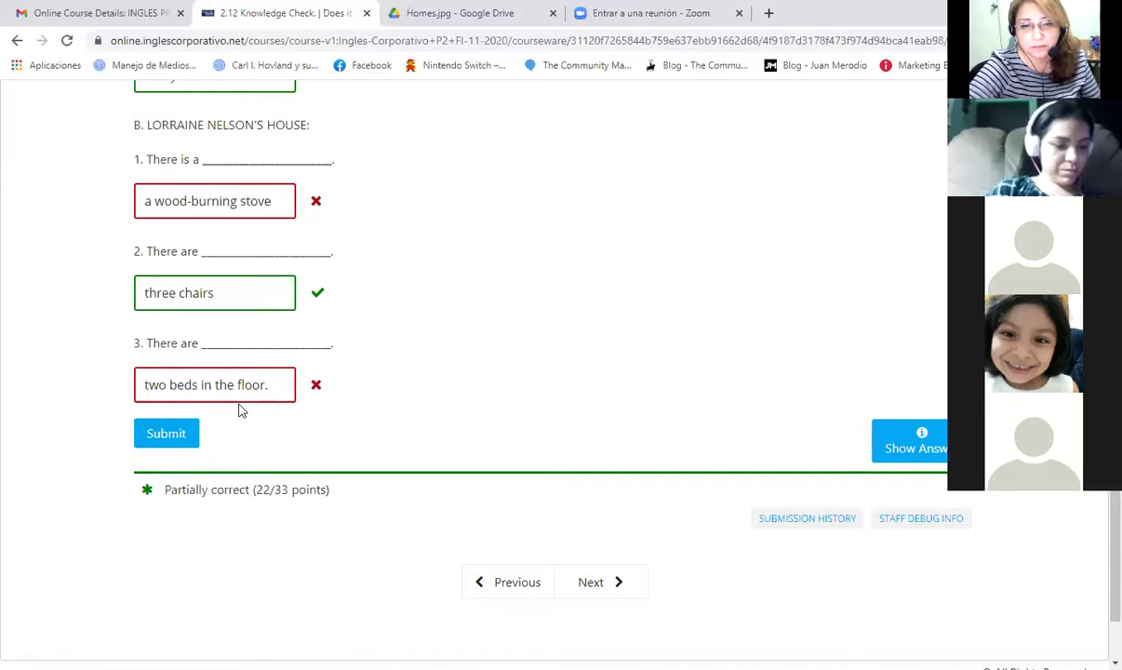
Remove the final period from section B's third answer, leaving "two beds in the floor", and resubmit the Knowledge Check.
scroll(240, 413, up, 1)
scroll(240, 413, up, 1)
click(291, 528)
key(BackSpace)
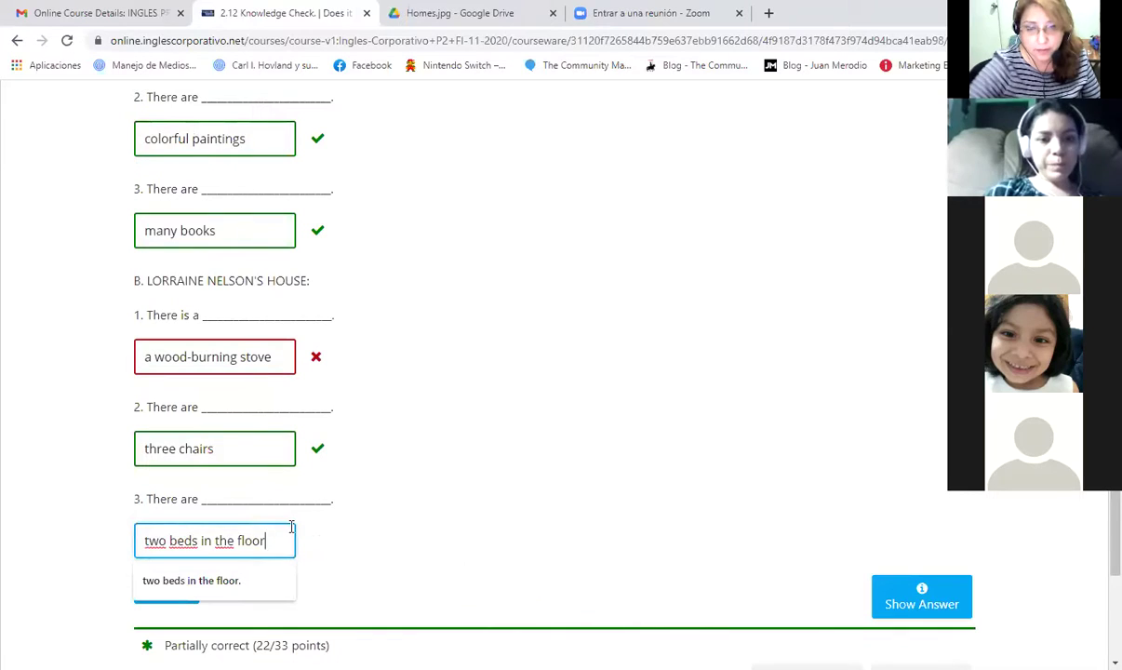
click(240, 581)
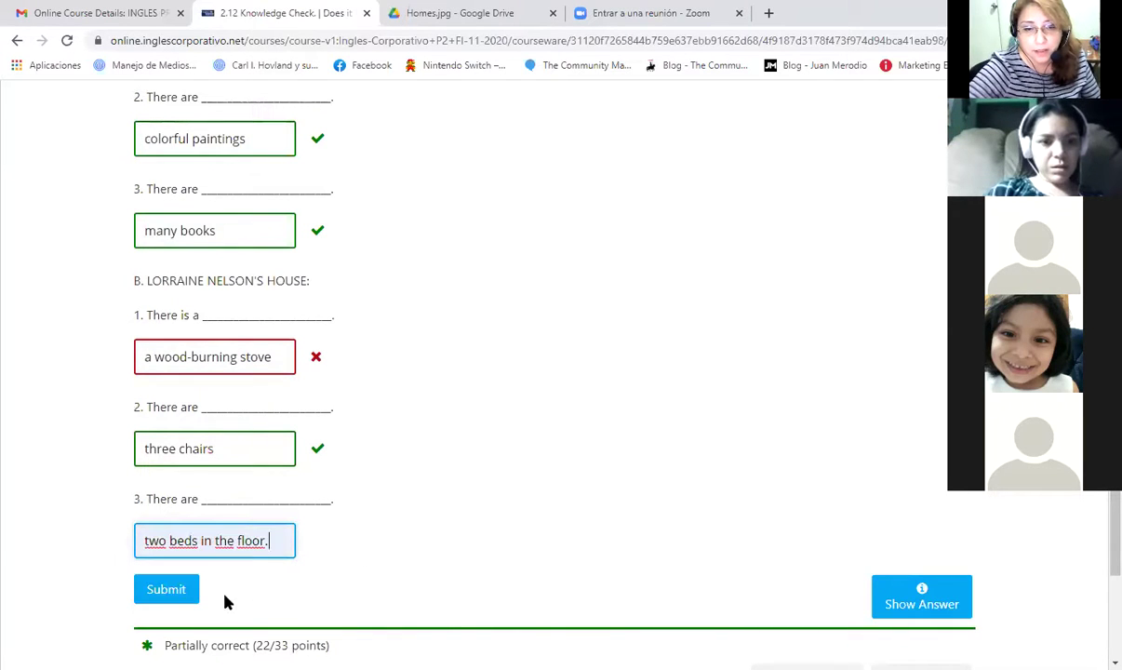
scroll(228, 595, down, 1)
key(BackSpace)
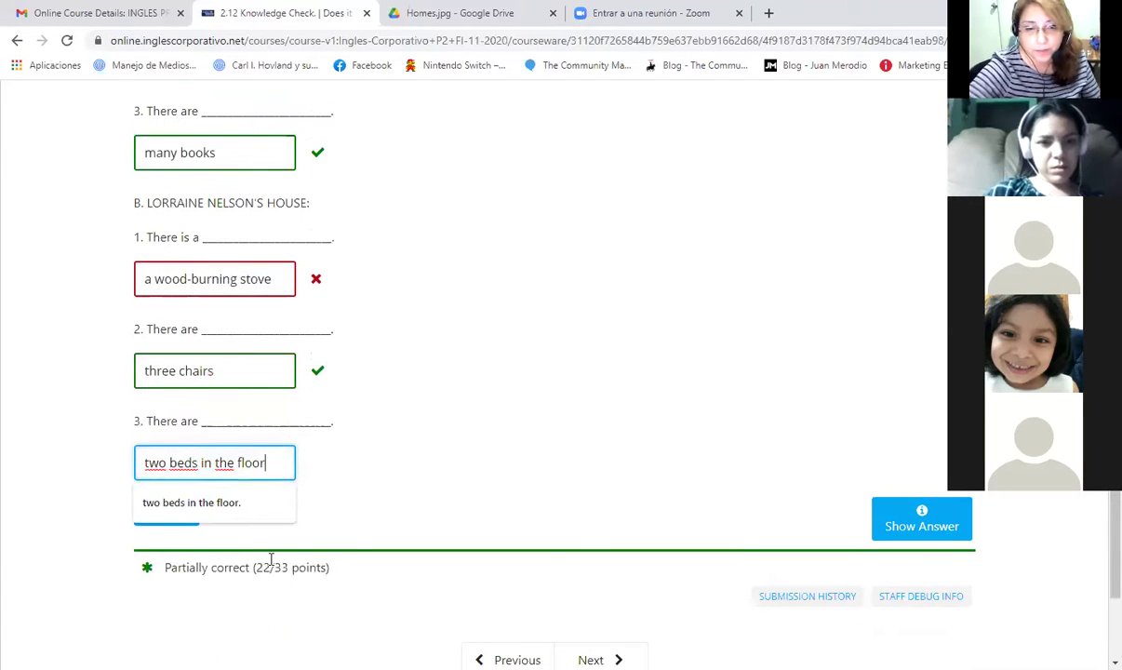
click(453, 450)
click(166, 511)
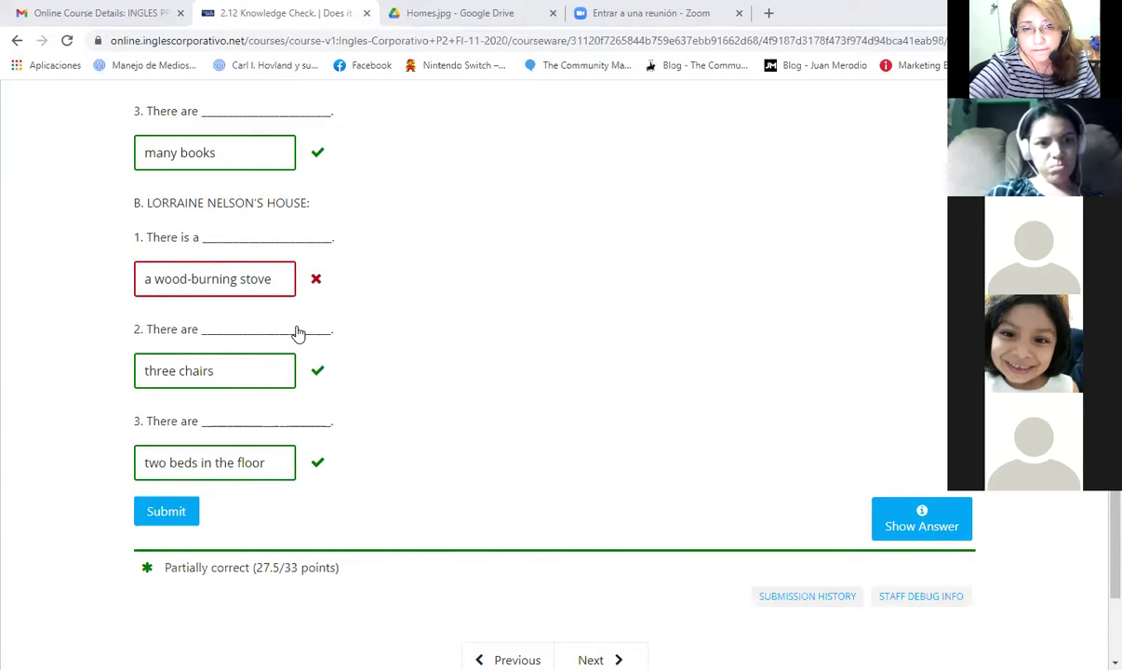
Remove the leading article "a" from section B's first answer, leaving "wood-burning stove", and resubmit the Knowledge Check.
click(168, 271)
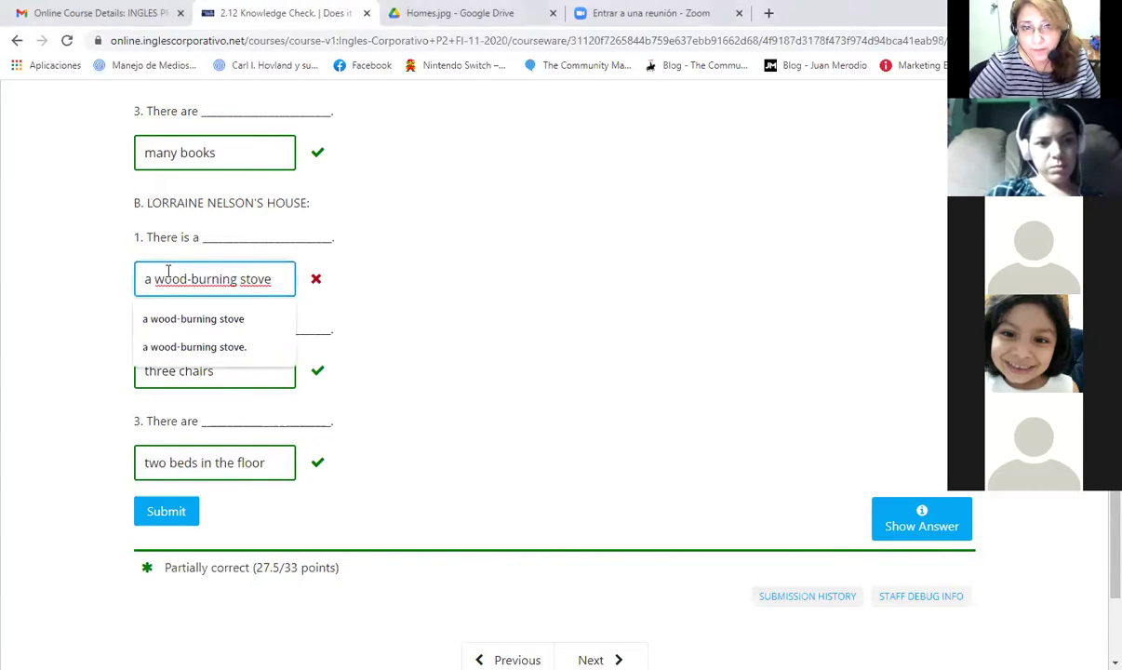
key(BackSpace)
key(BackSpace)
click(166, 511)
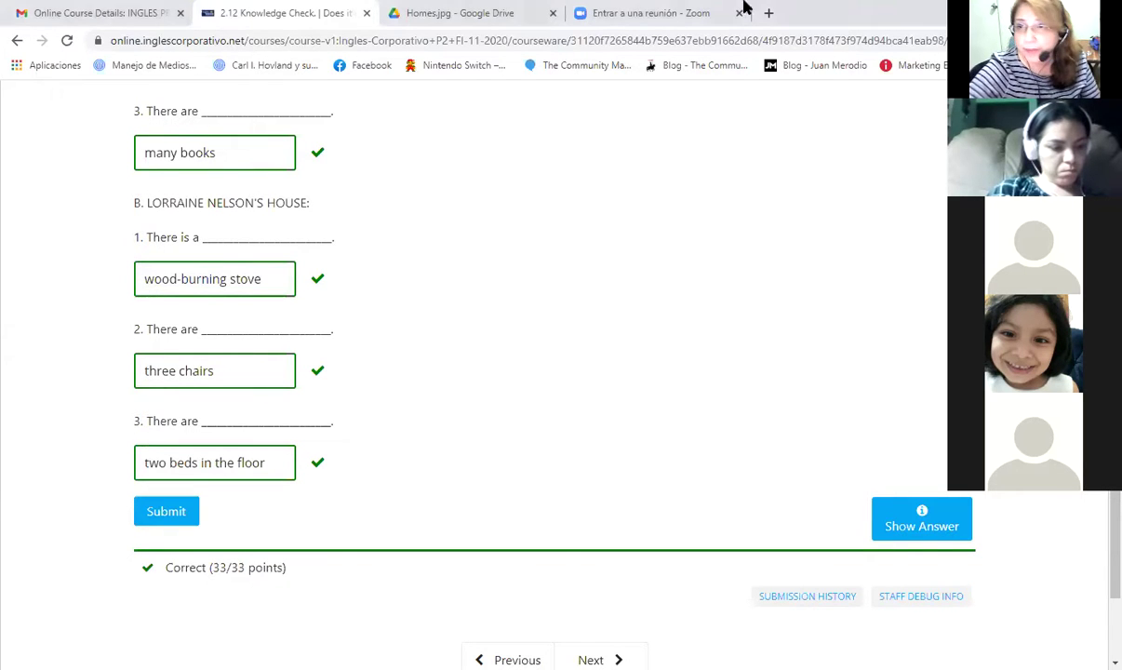
Review the graded answers of sections A and B against the reading passage and the phrase list.
scroll(334, 553, up, 3)
scroll(335, 553, up, 3)
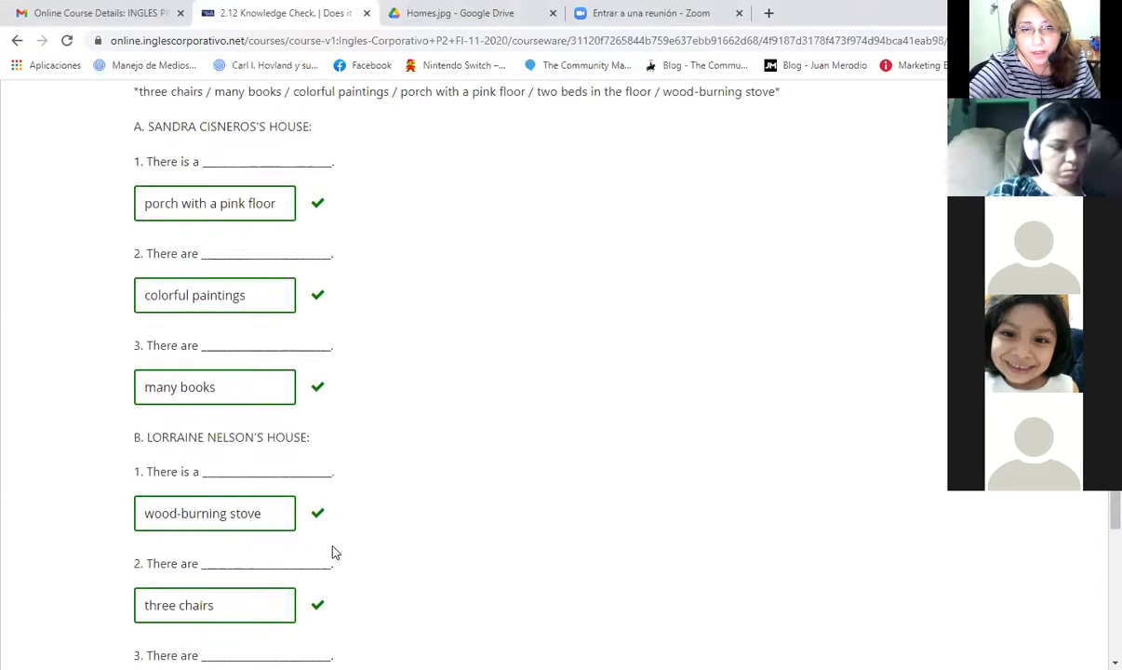
scroll(335, 552, down, 3)
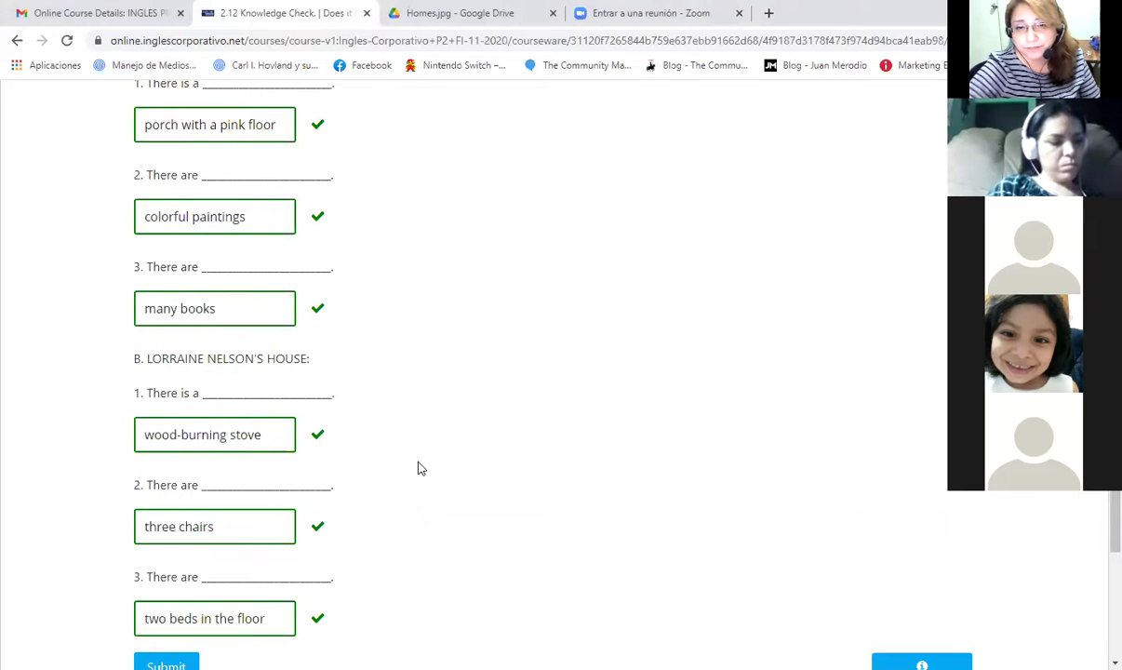
scroll(418, 468, up, 5)
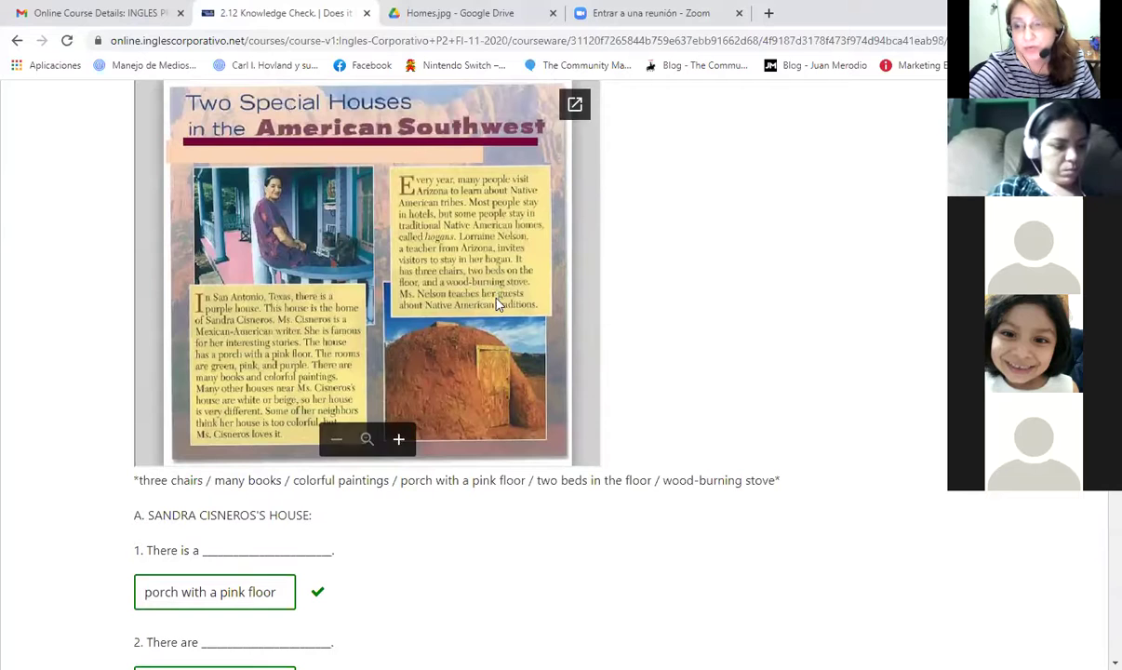
scroll(493, 301, down, 1)
scroll(493, 305, down, 6)
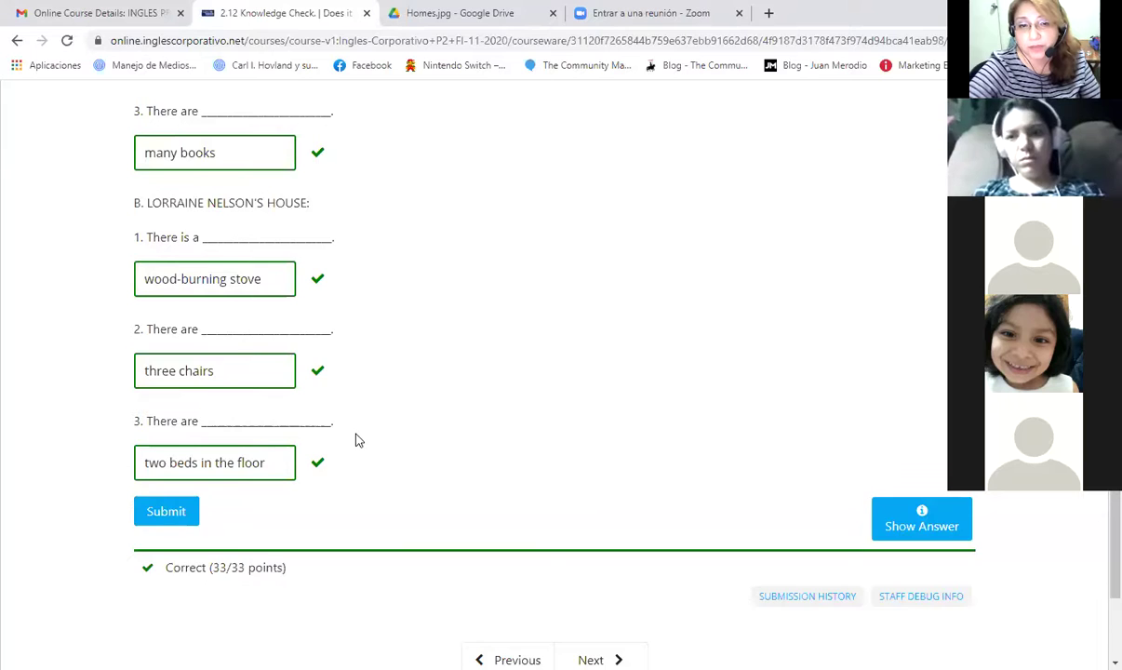
scroll(358, 440, up, 3)
scroll(358, 440, up, 2)
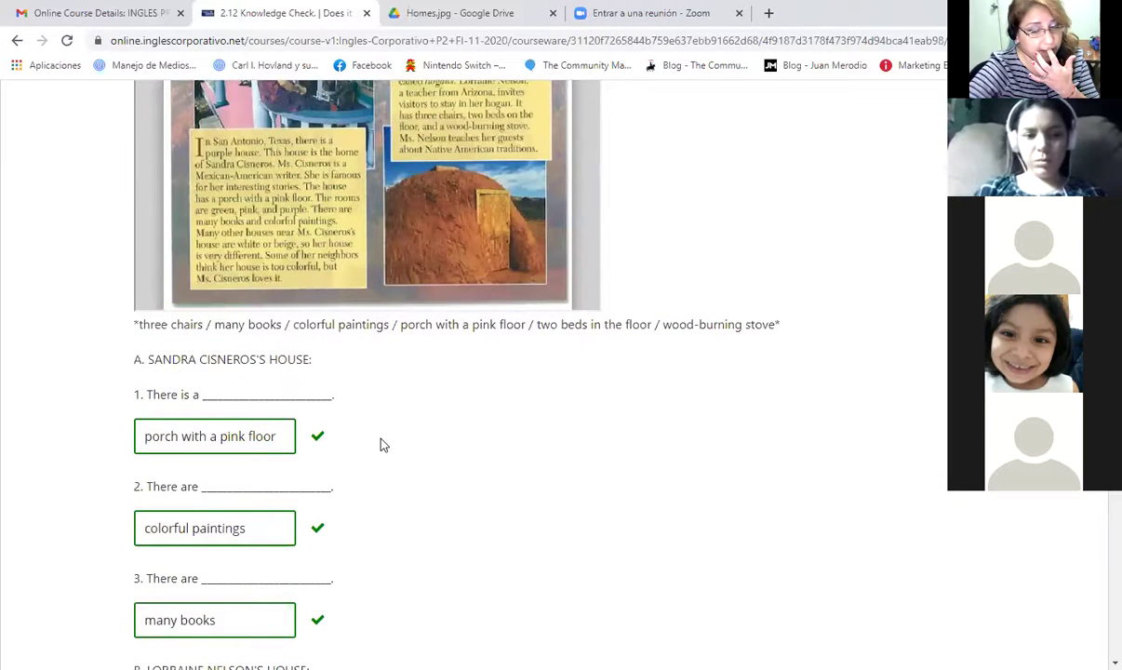
scroll(382, 445, down, 5)
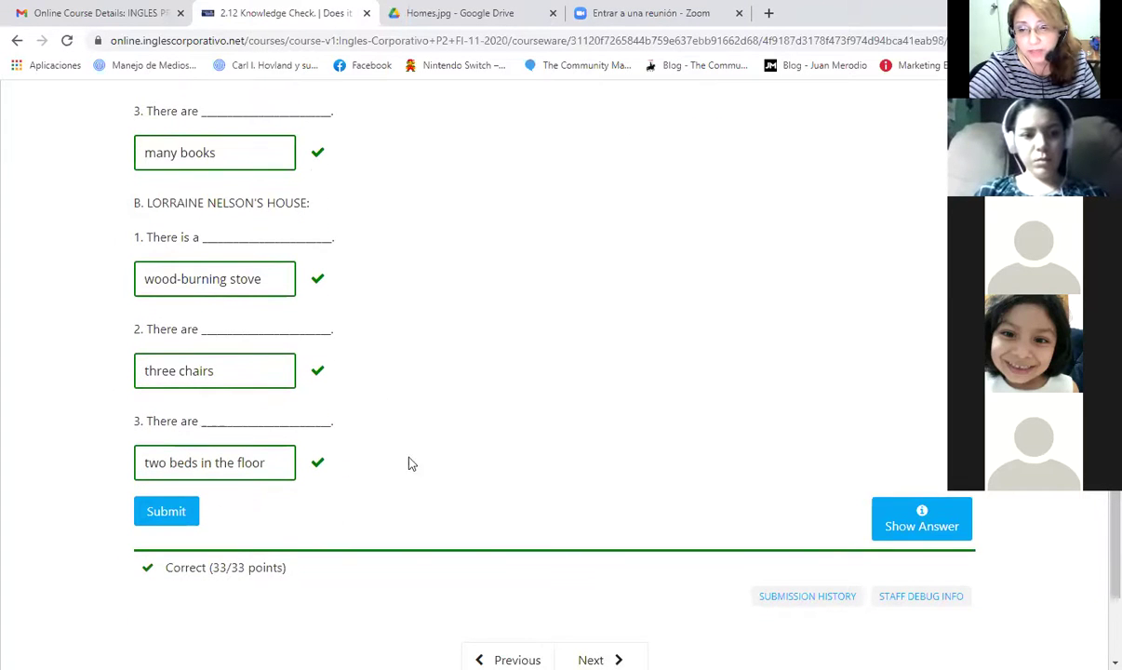
scroll(431, 407, up, 3)
scroll(434, 407, up, 3)
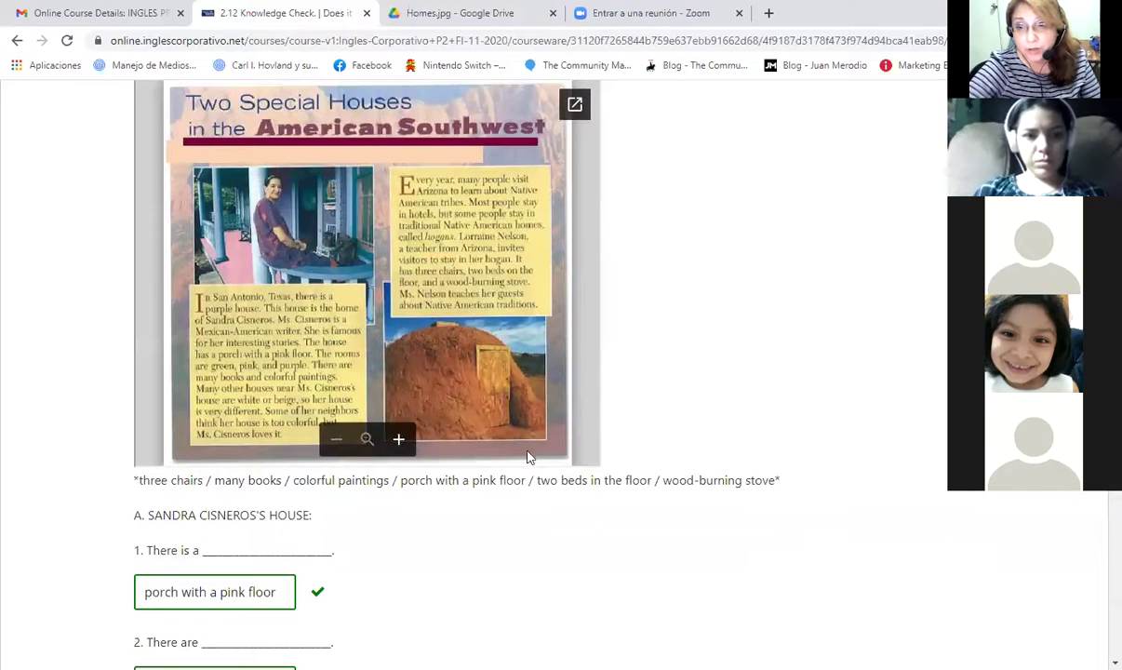
Enlarge the reading passage, open Homes.jpg on its own in Google Drive, and zoom in on its two texts.
click(398, 439)
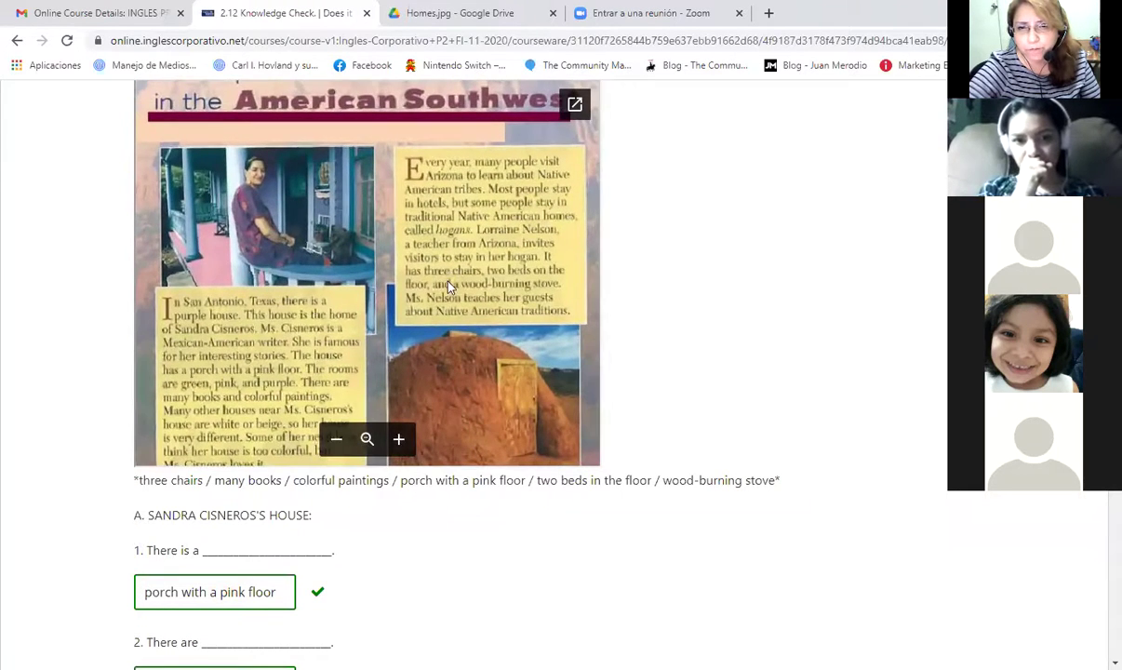
scroll(439, 284, up, 2)
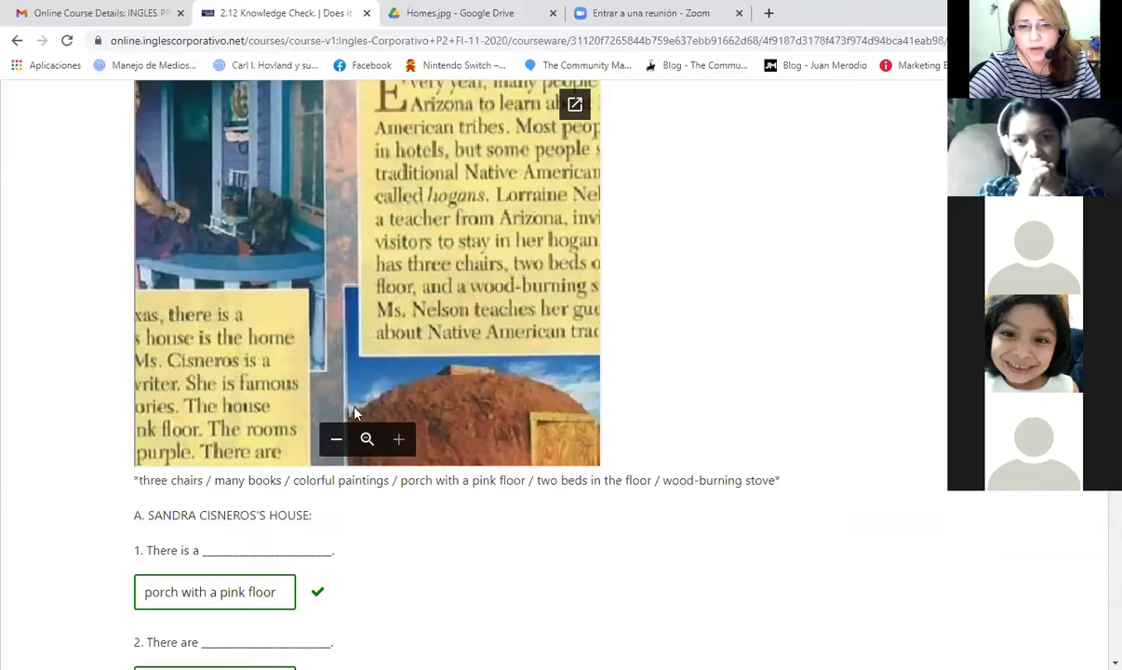
scroll(376, 372, up, 2)
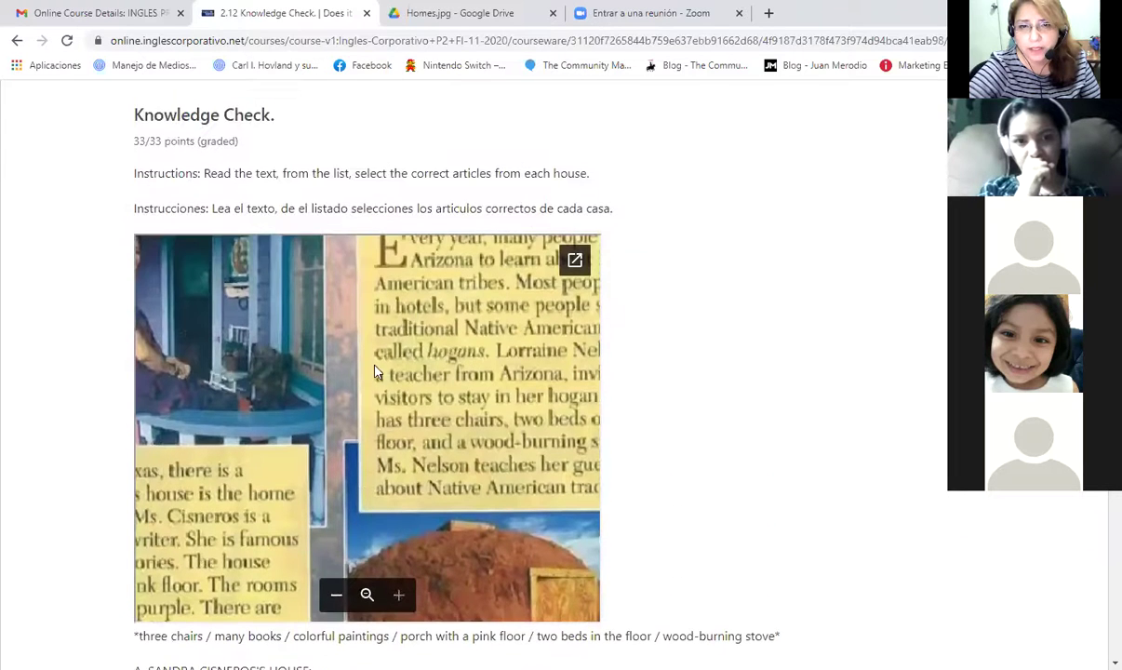
click(575, 260)
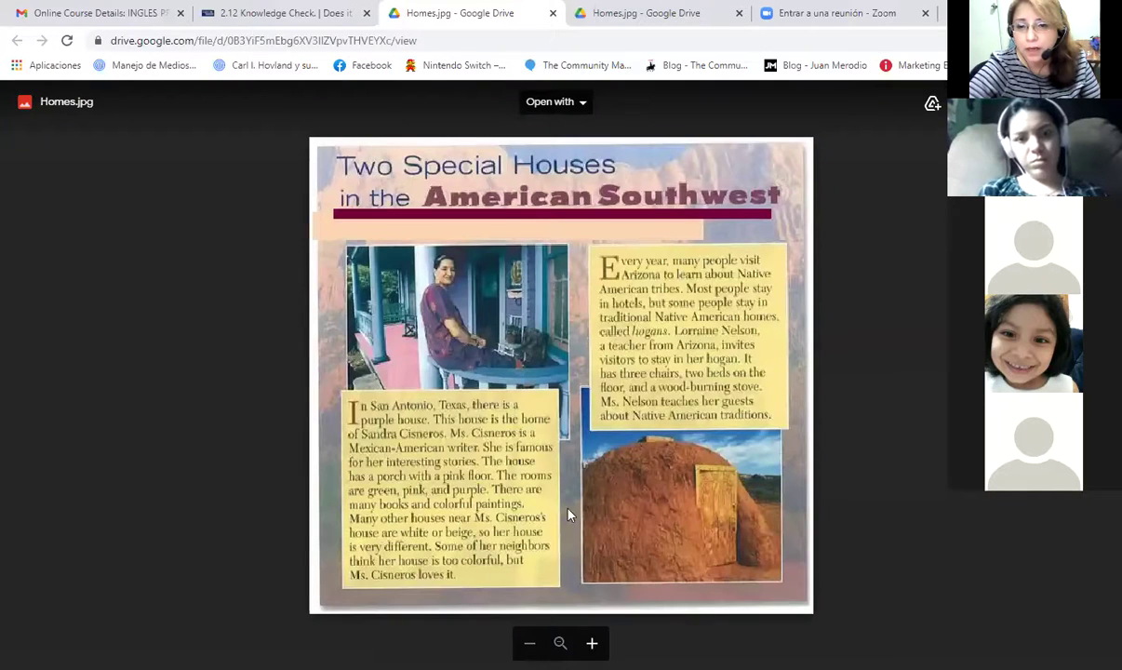
click(560, 643)
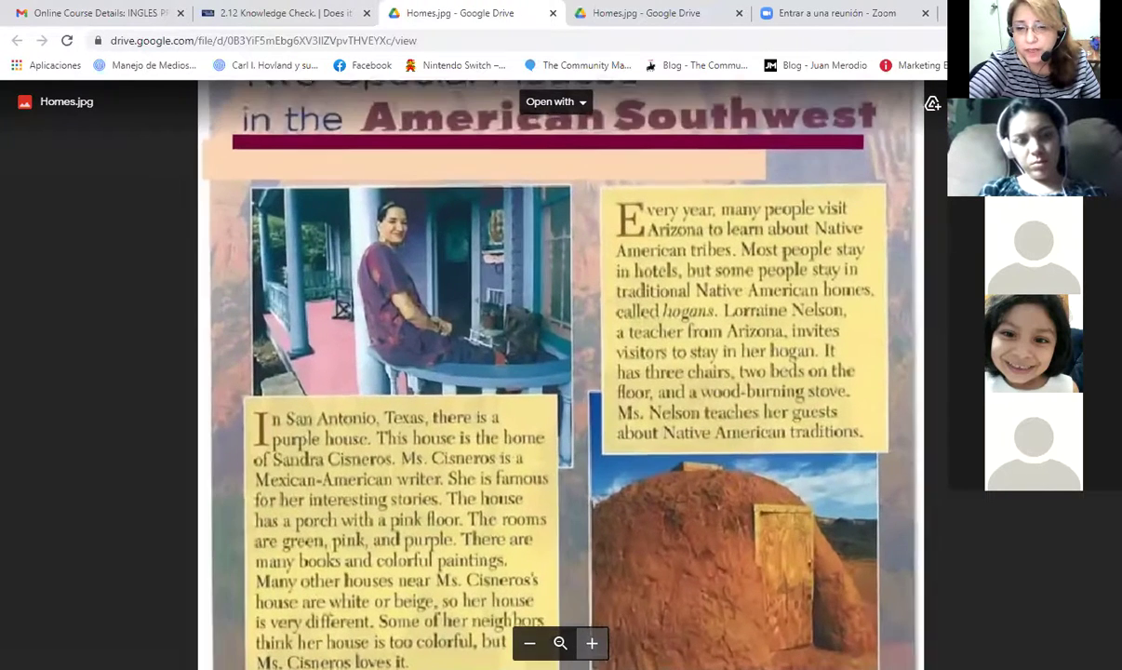
scroll(523, 556, down, 1)
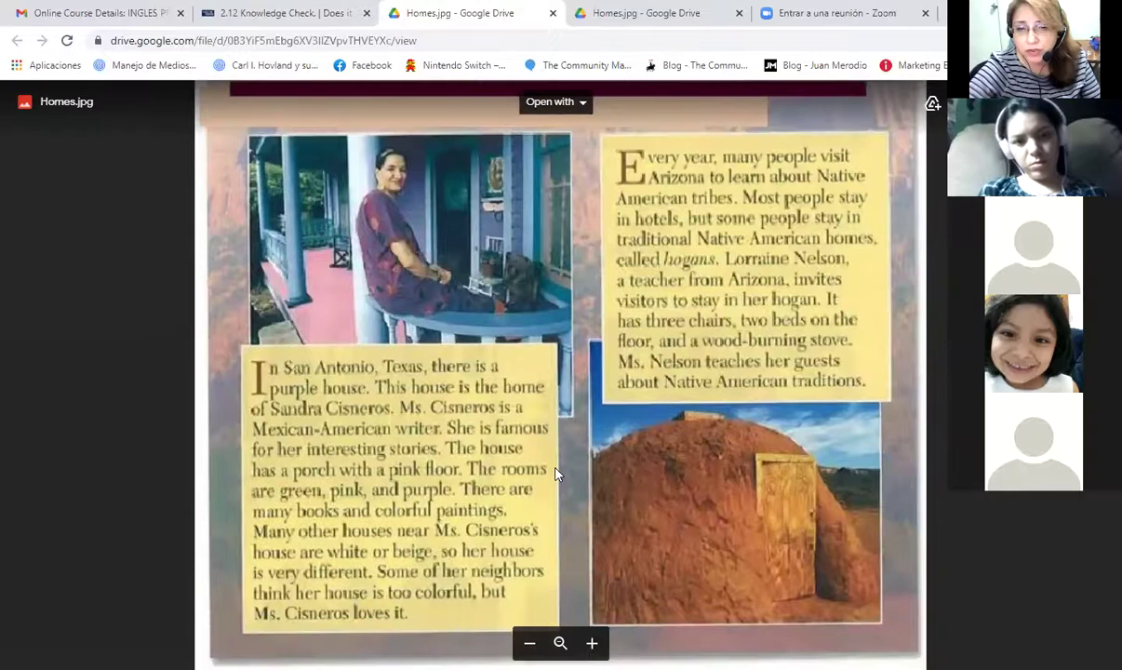